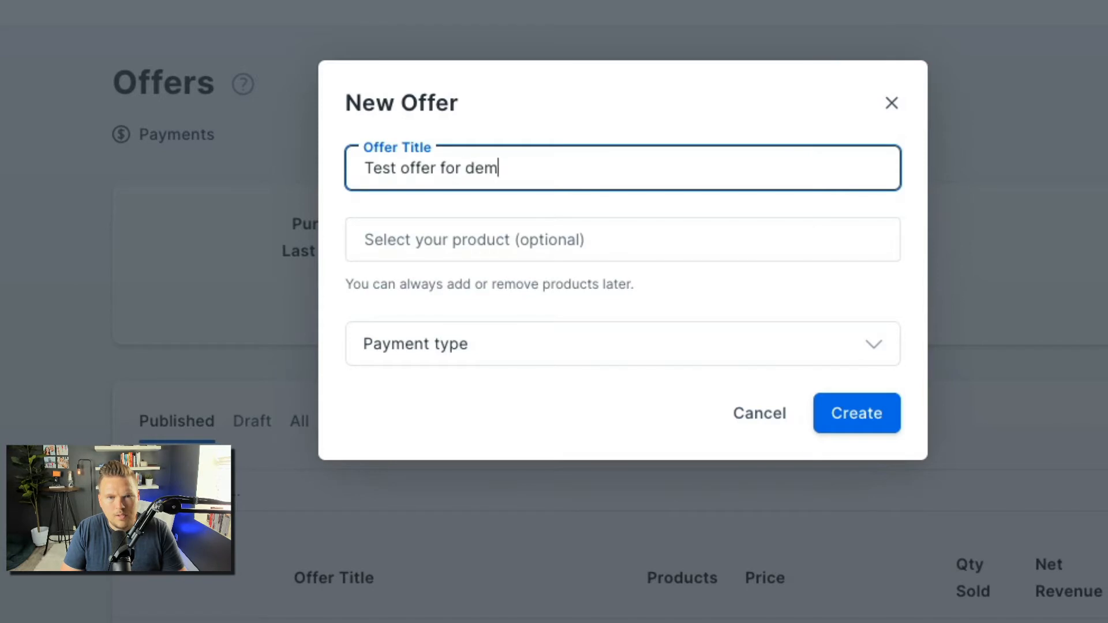
# - Attach the Preaching Jumpstart product to the new offer "Test offer for demonstration"
pyautogui.click(448, 237)
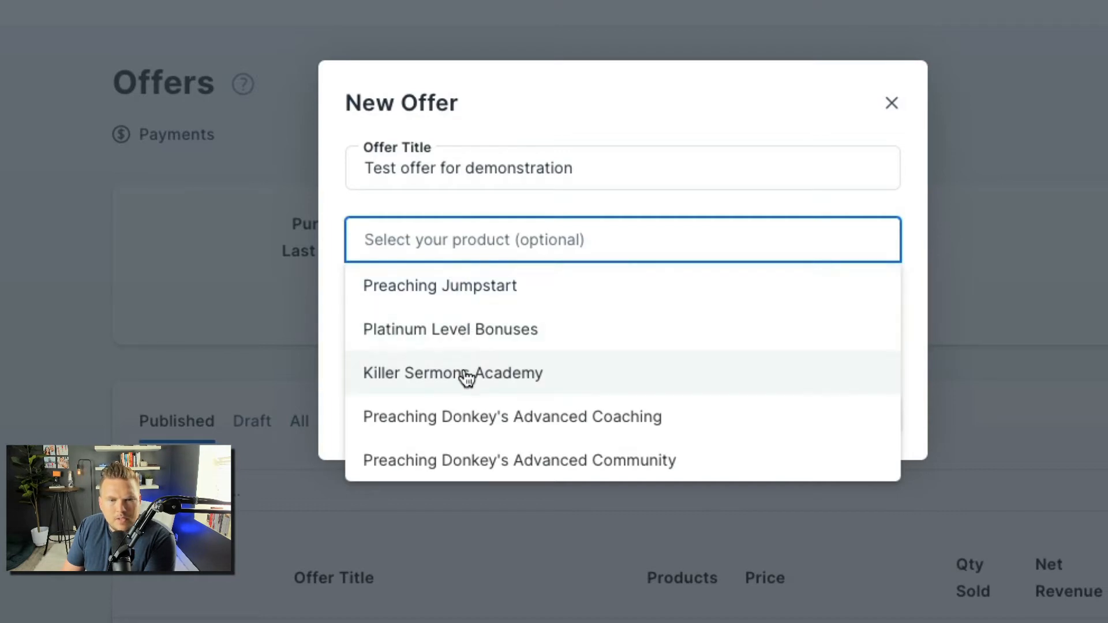
pyautogui.click(477, 287)
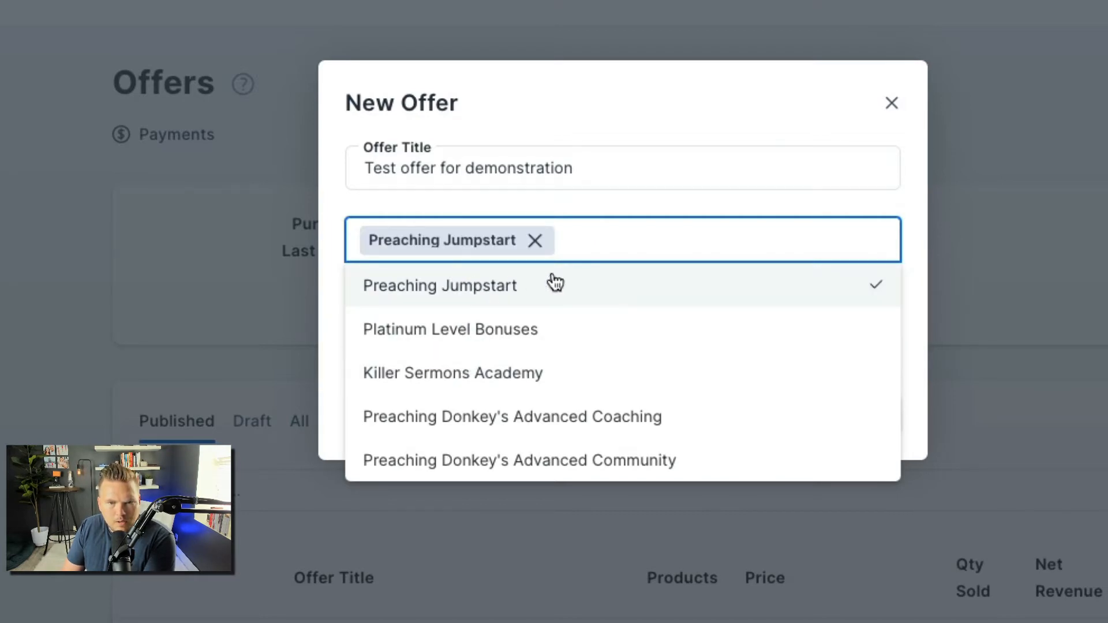
pyautogui.click(919, 321)
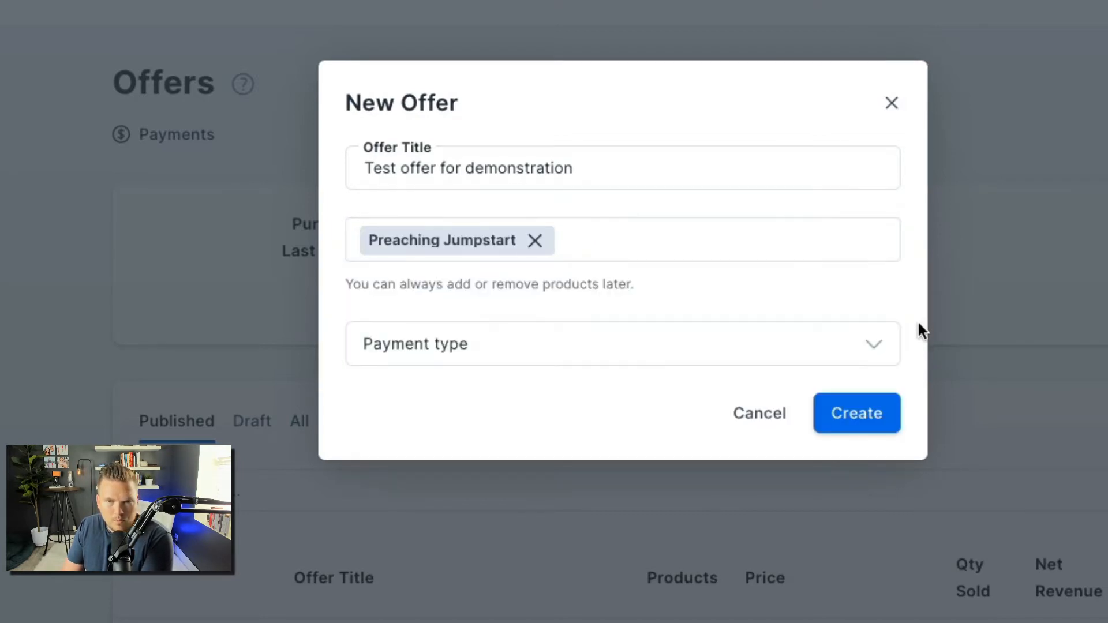
# - Set the offer to a one-time payment of 97 USD and create it
pyautogui.click(877, 351)
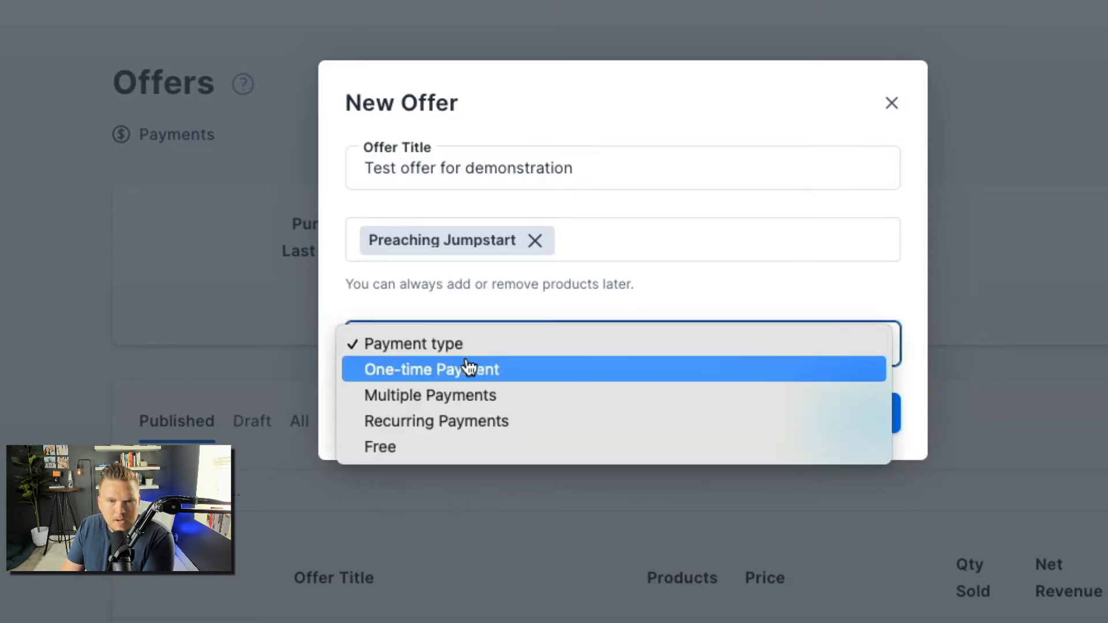
pyautogui.click(425, 372)
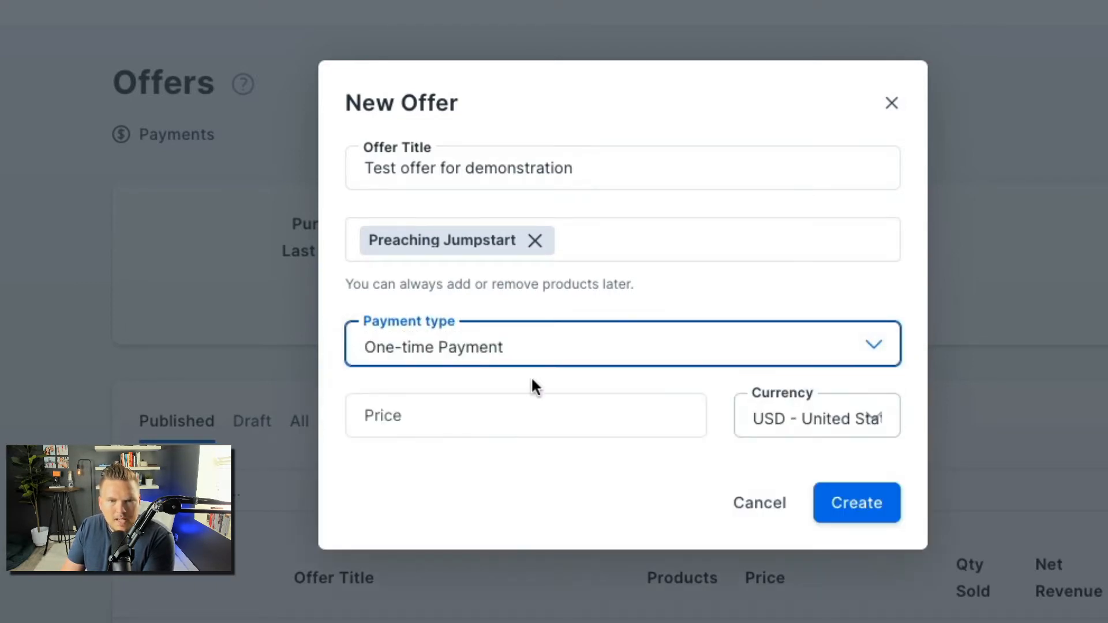
pyautogui.click(594, 414)
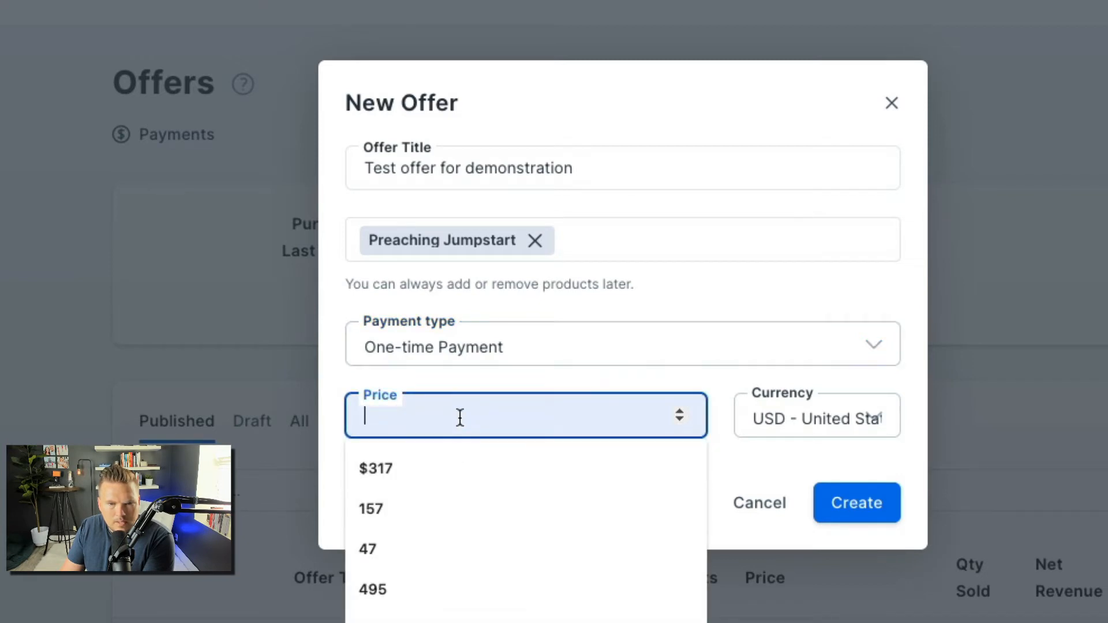
pyautogui.write('97')
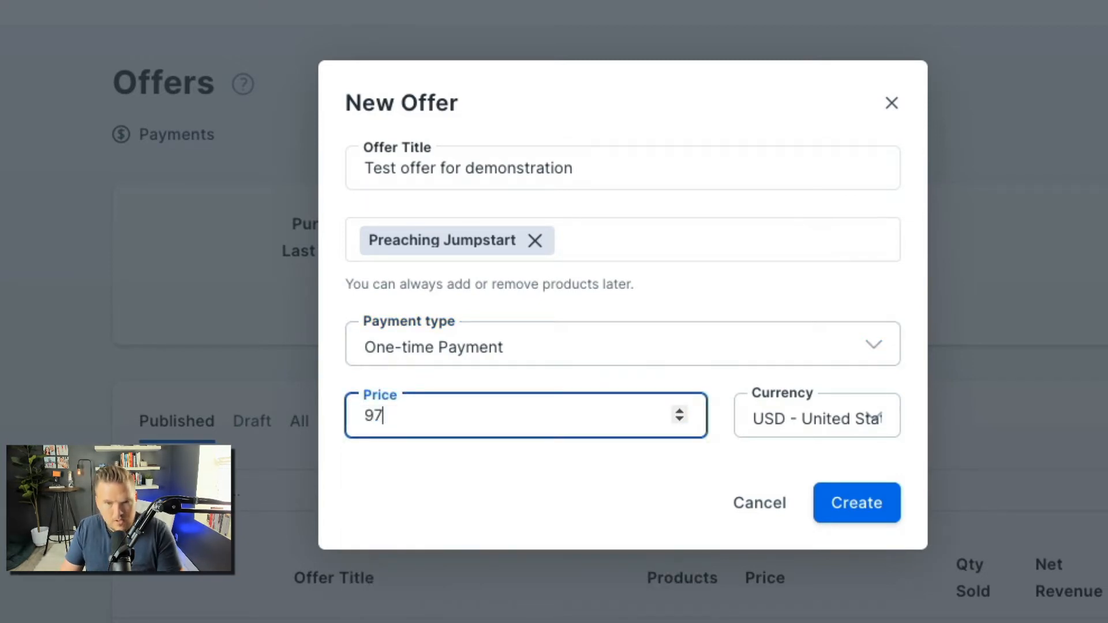
pyautogui.click(854, 501)
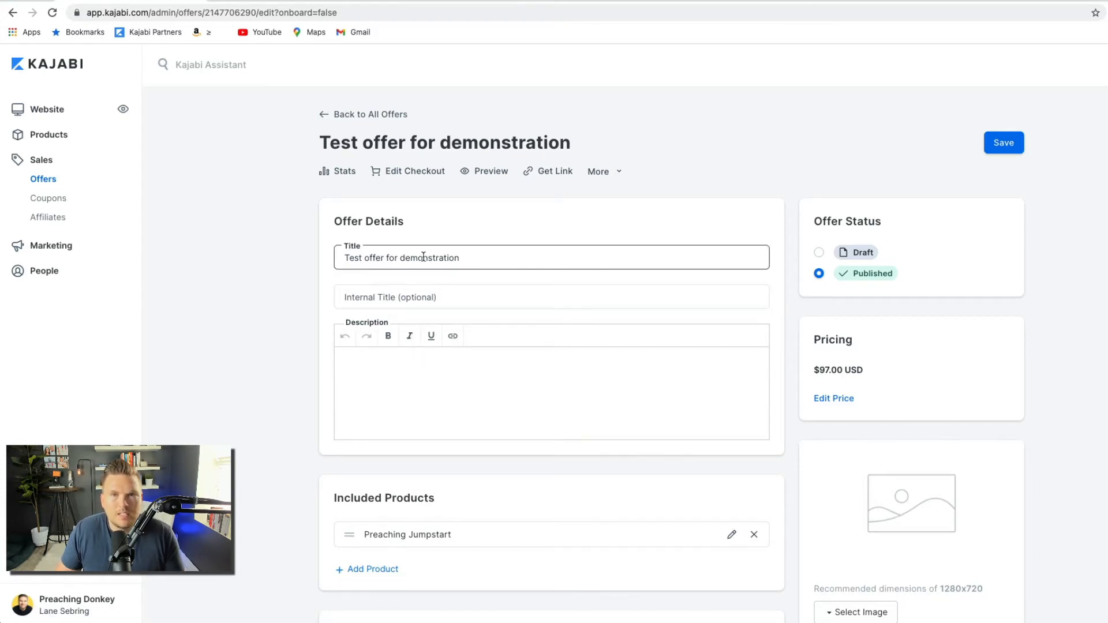
# - Change the offer's title to "Preaching Jumpstart (Demo)"
pyautogui.moveTo(466, 259); pyautogui.dragTo(231, 248)
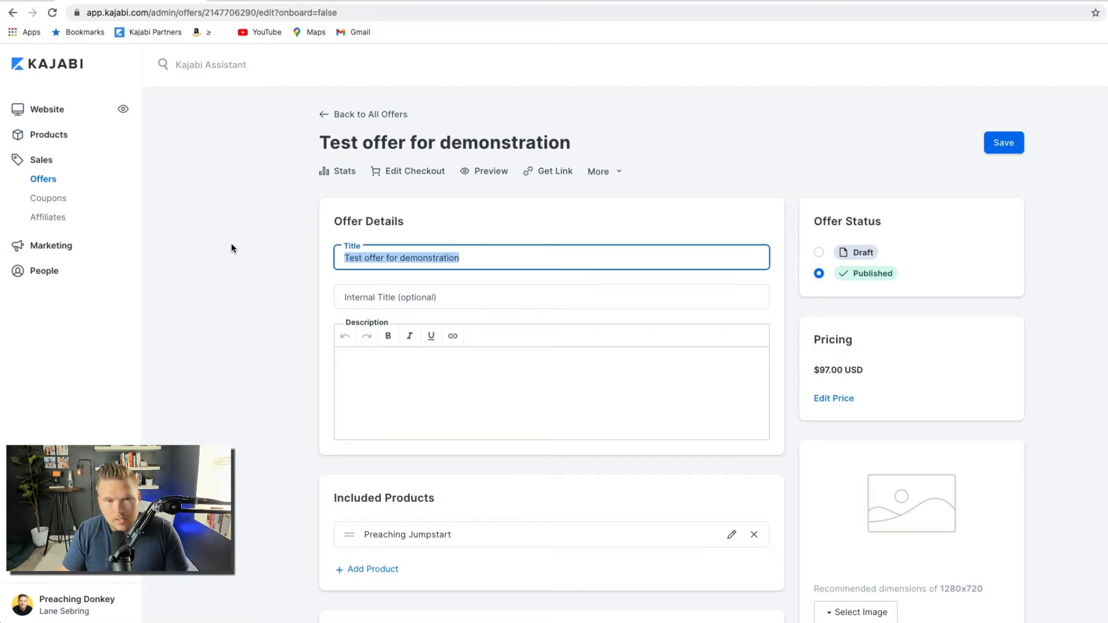
pyautogui.write('Preaching ')
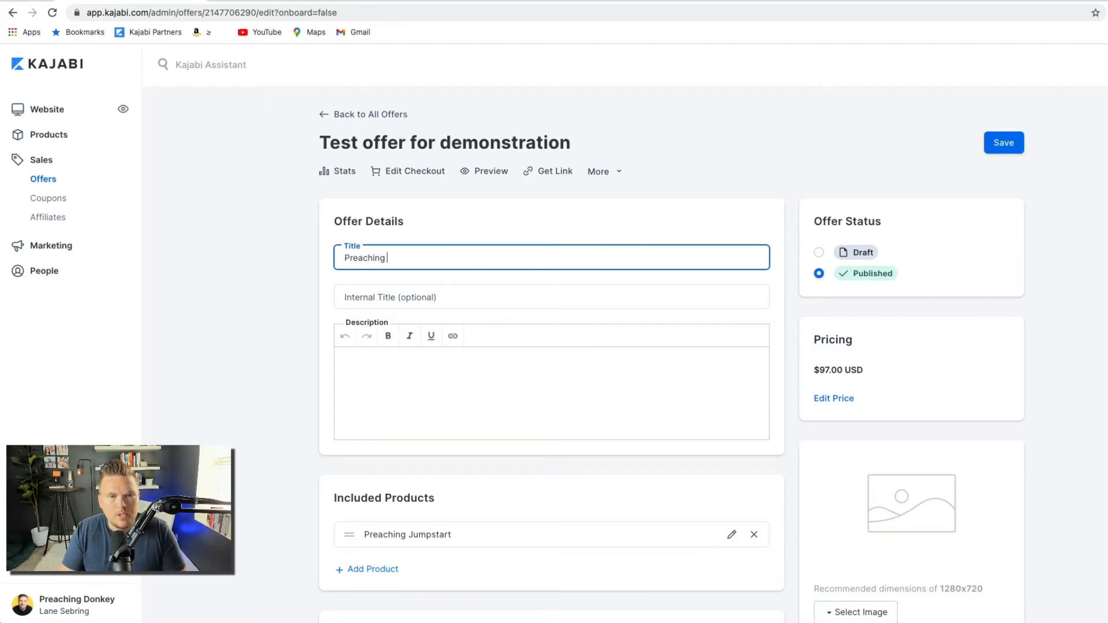
pyautogui.write('Jumpstart ')
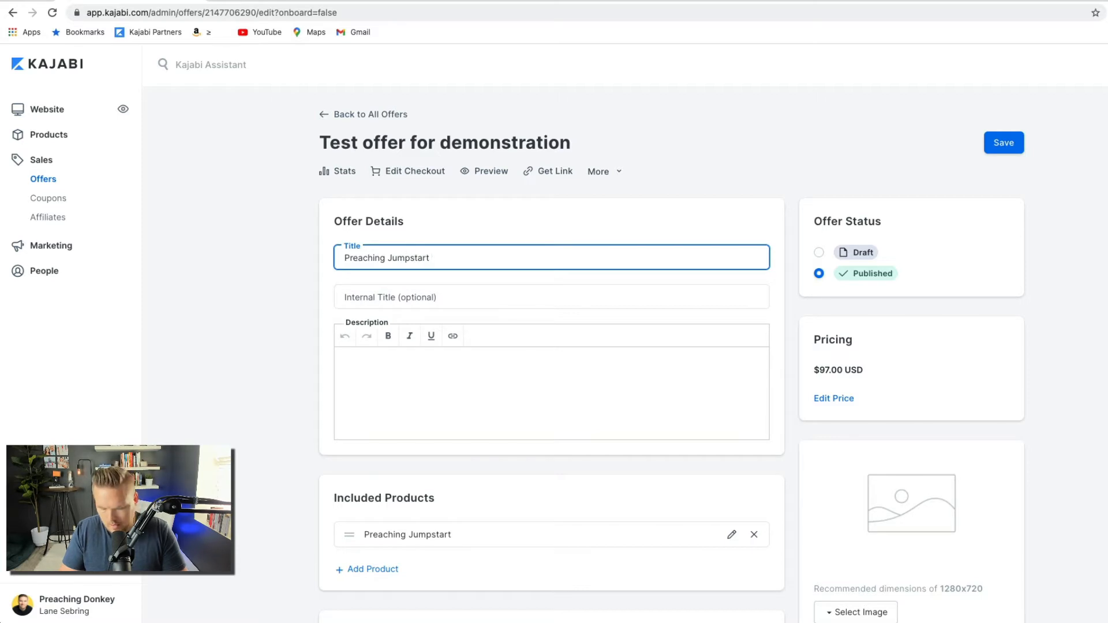
pyautogui.write('(Demo')
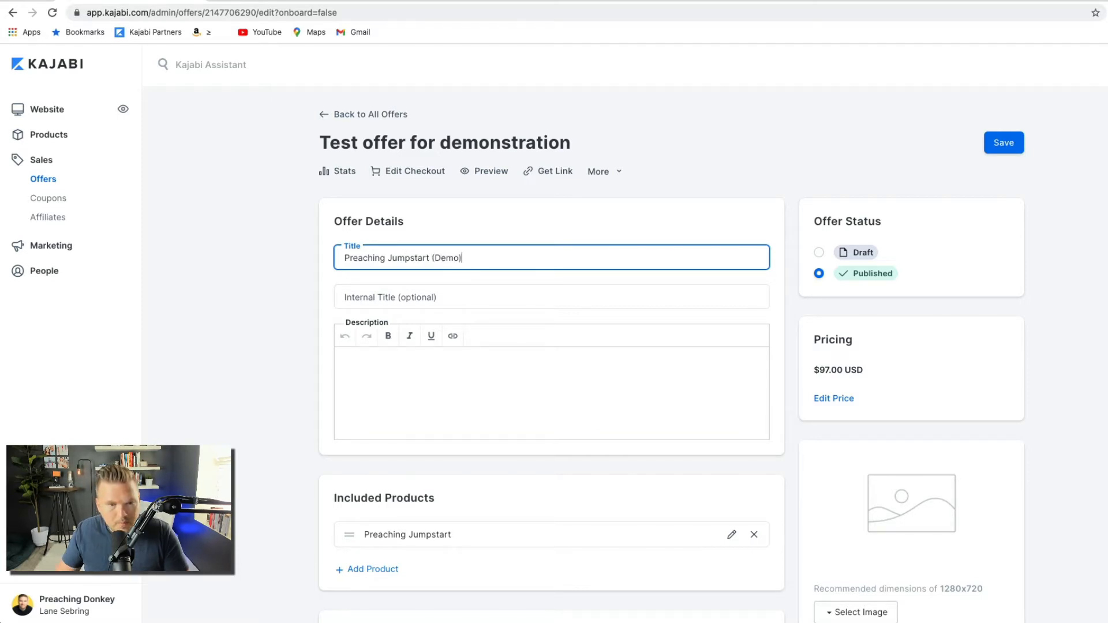
# - Copy the offer title "Preaching Jumpstart (Demo)" into the internal title
pyautogui.tripleClick(396, 254)
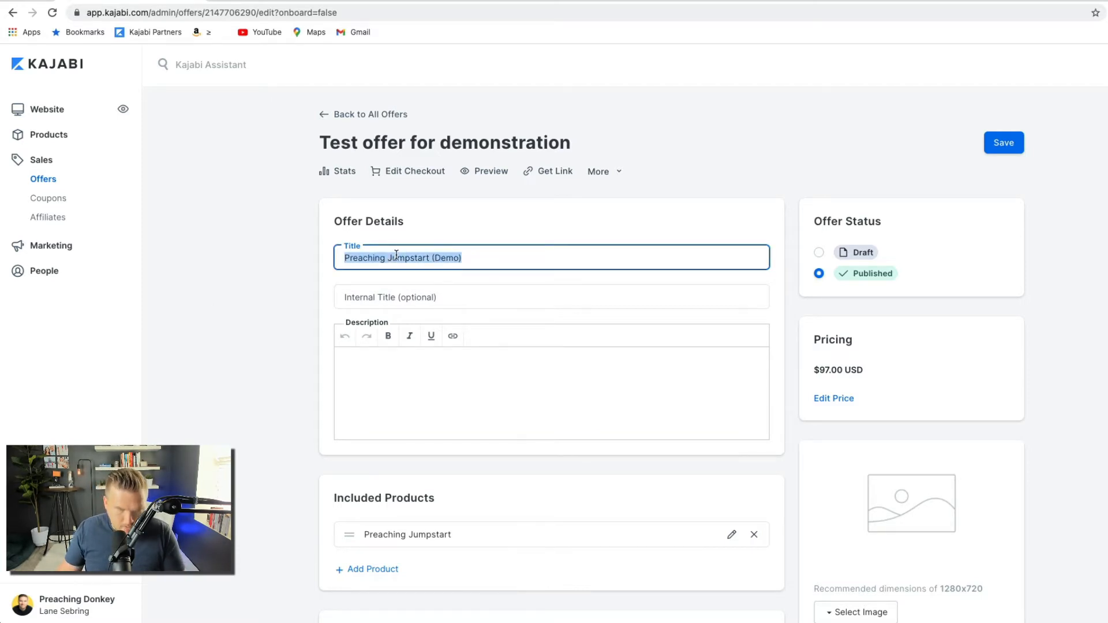
pyautogui.hotkey('ctrl', 'c')
pyautogui.click(390, 295)
pyautogui.hotkey('ctrl', 'v')
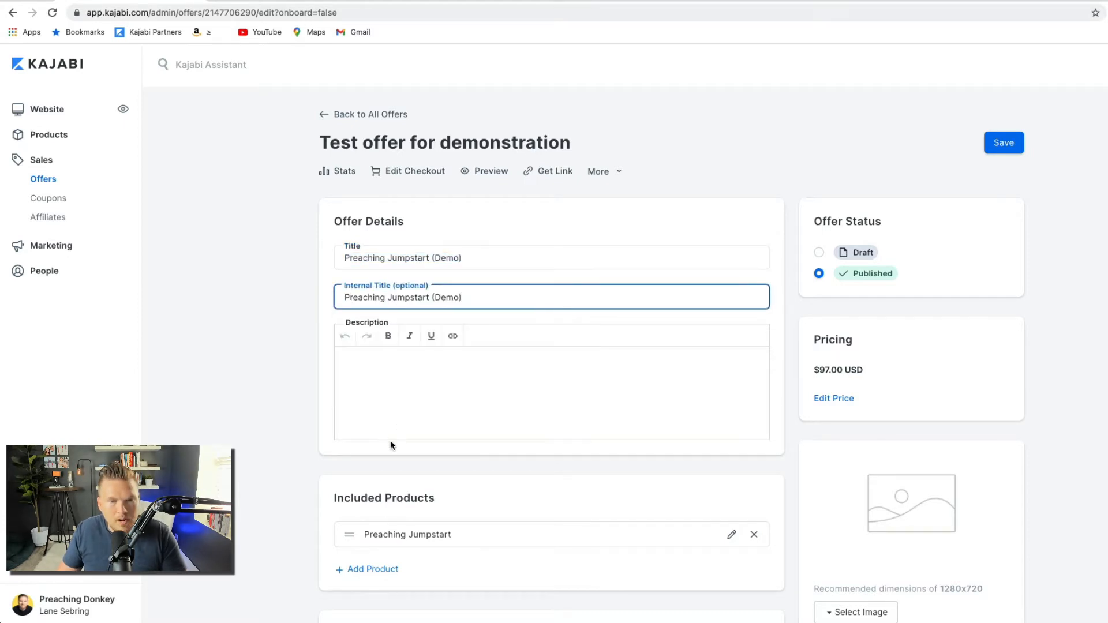
pyautogui.click(393, 369)
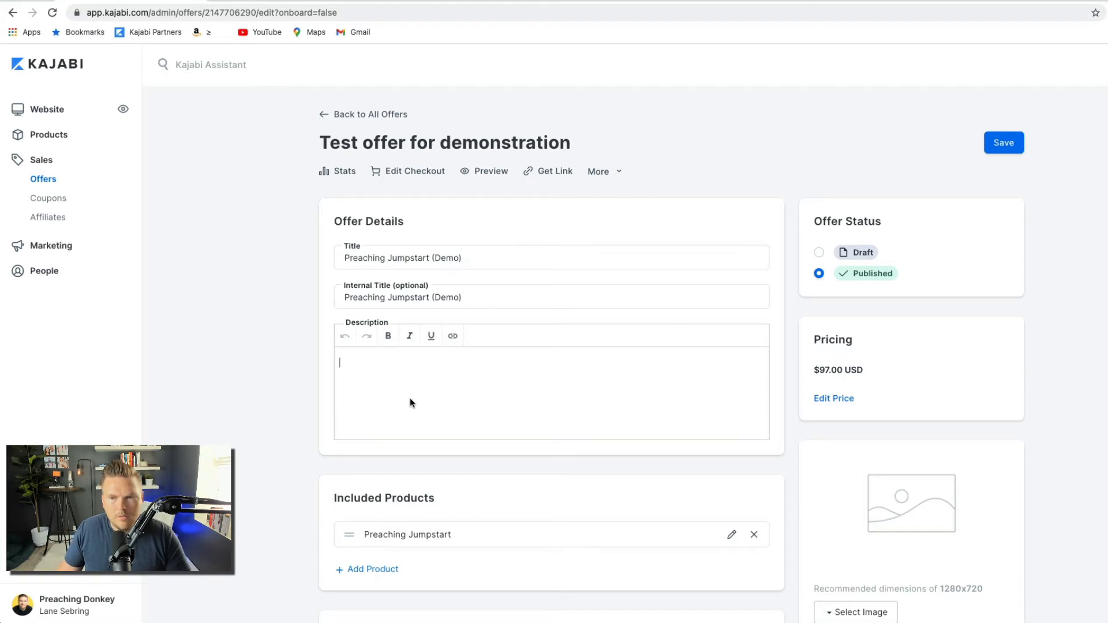
pyautogui.scroll(-4, 410, 399)
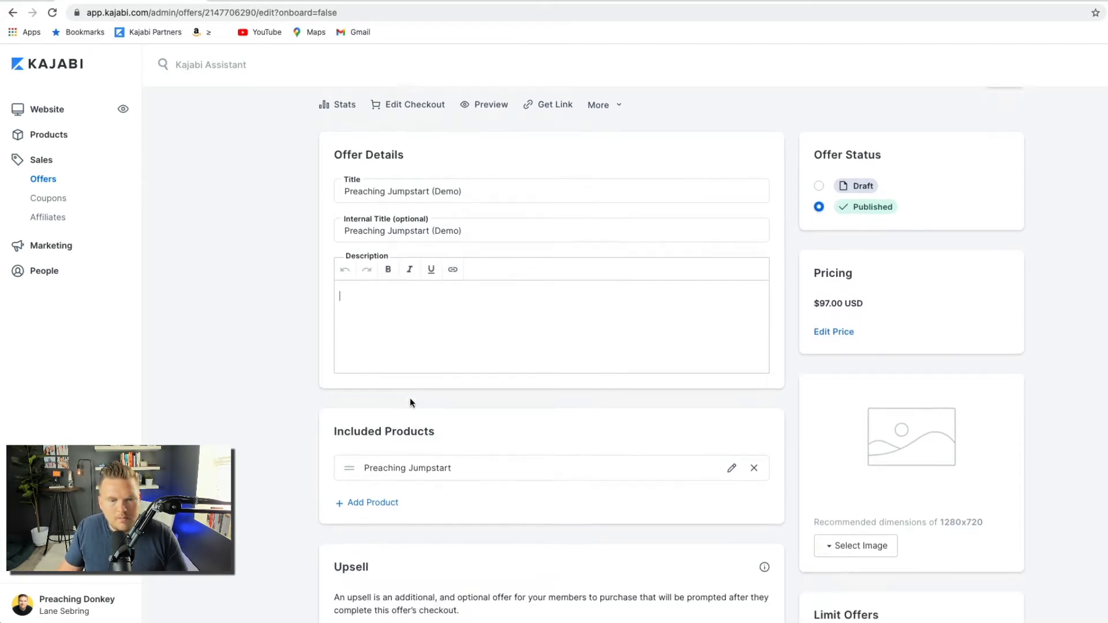
pyautogui.scroll(4, 418, 296)
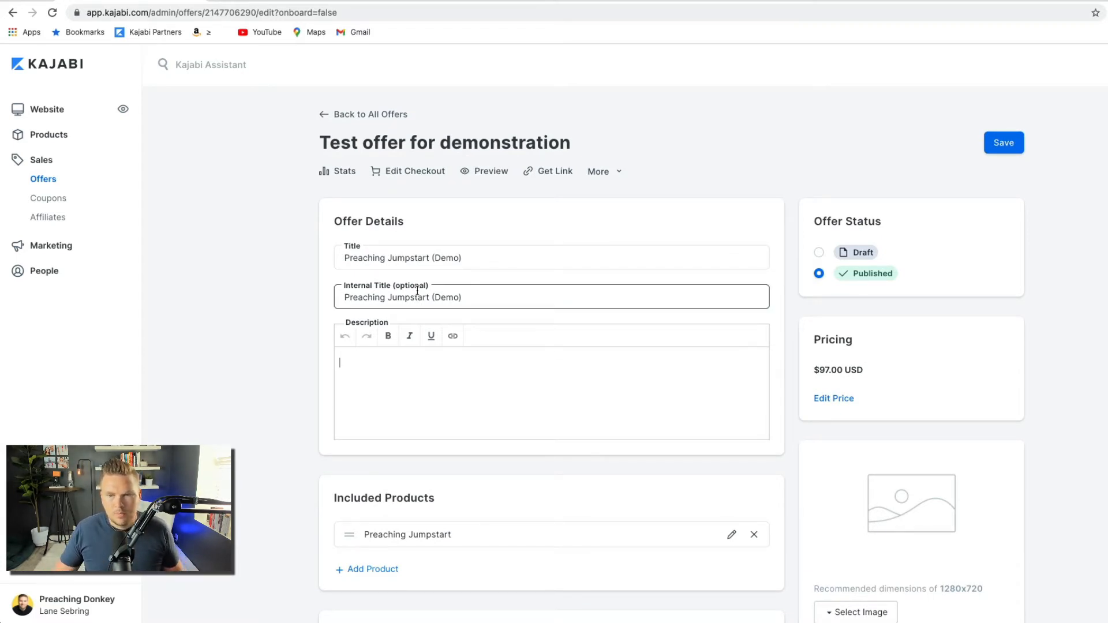
# - Add Killer Sermons Academy as a second included product of the offer
pyautogui.scroll(-3, 849, 351)
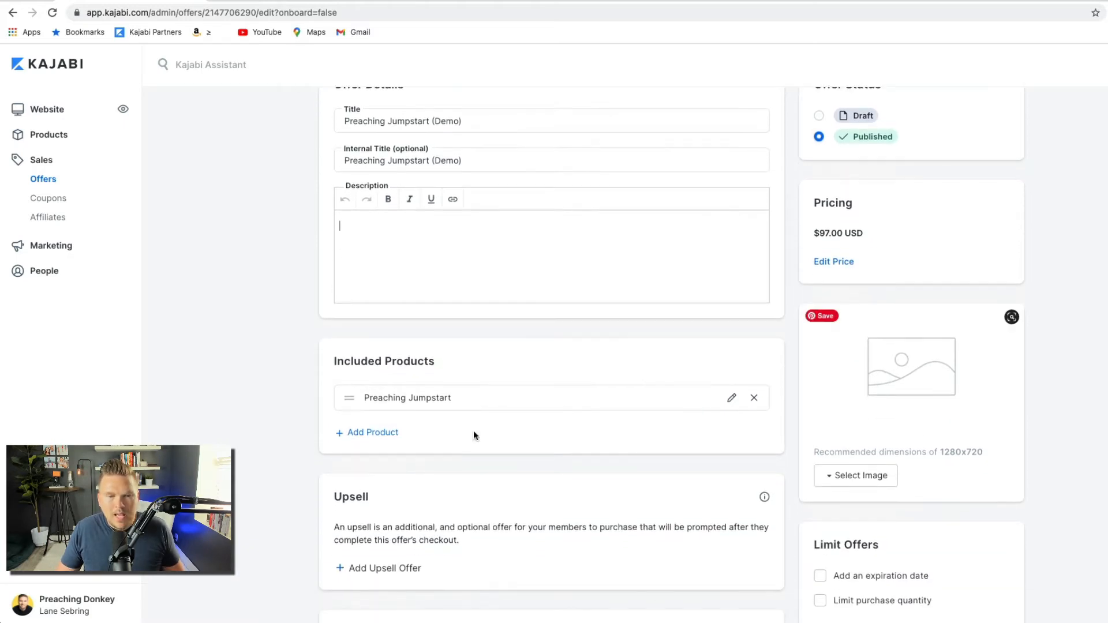
pyautogui.click(382, 432)
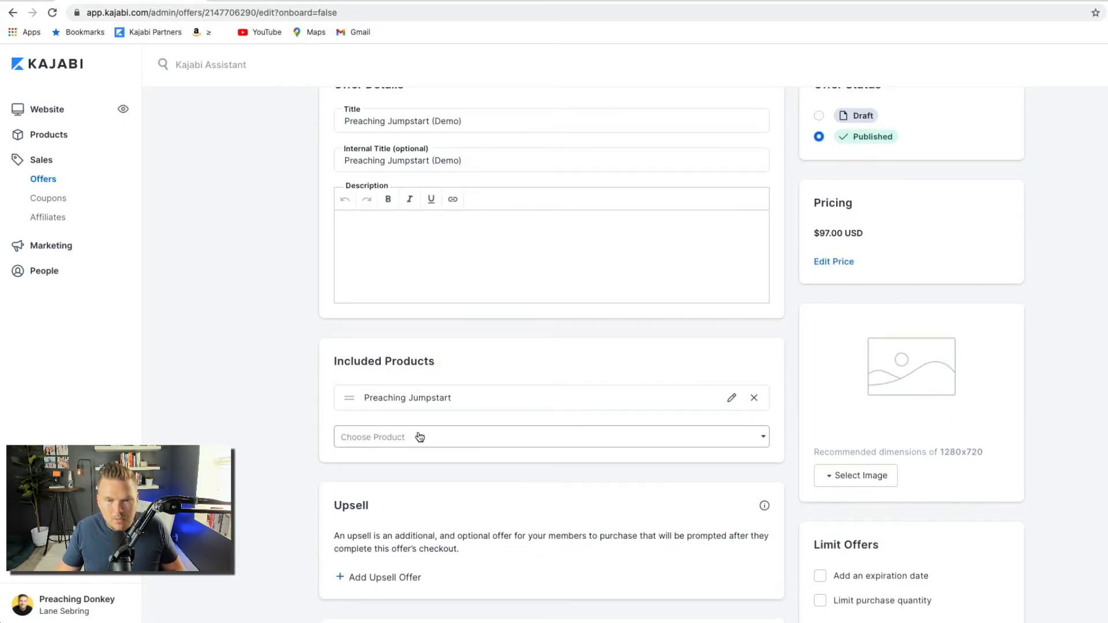
pyautogui.click(744, 436)
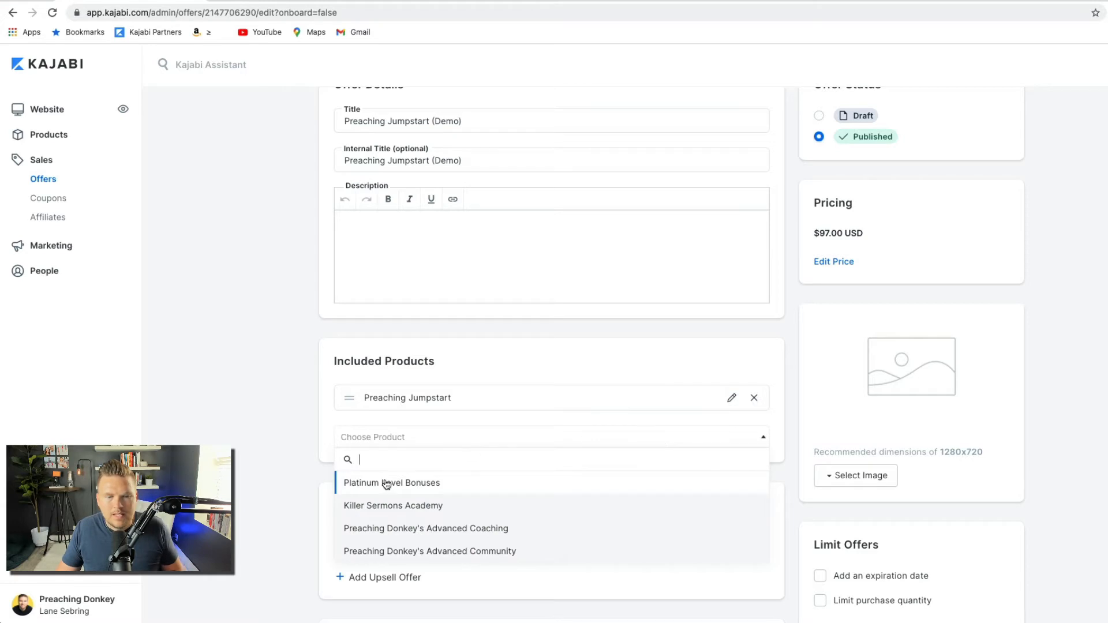
pyautogui.click(374, 504)
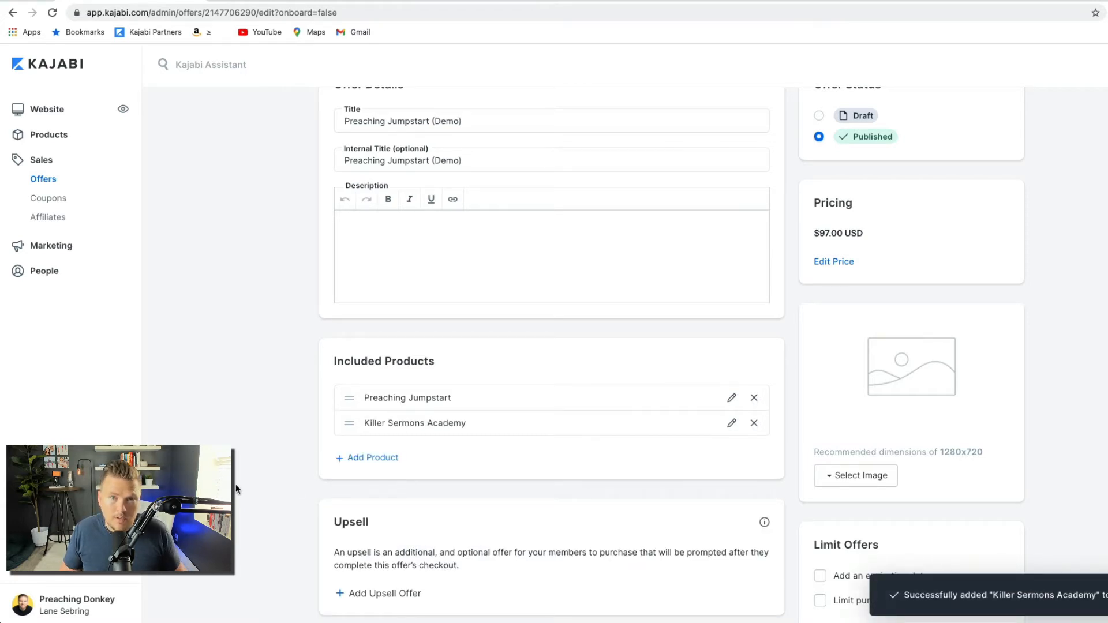
# - Remove Killer Sermons Academy from the offer's included products
pyautogui.scroll(3, 235, 485)
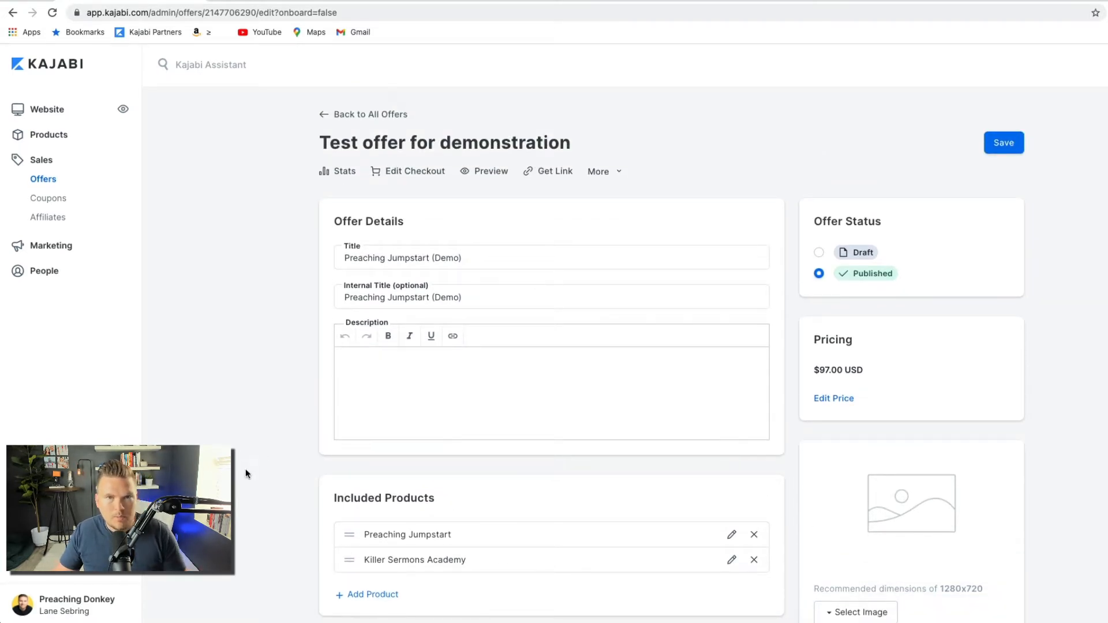
pyautogui.scroll(-2, 280, 438)
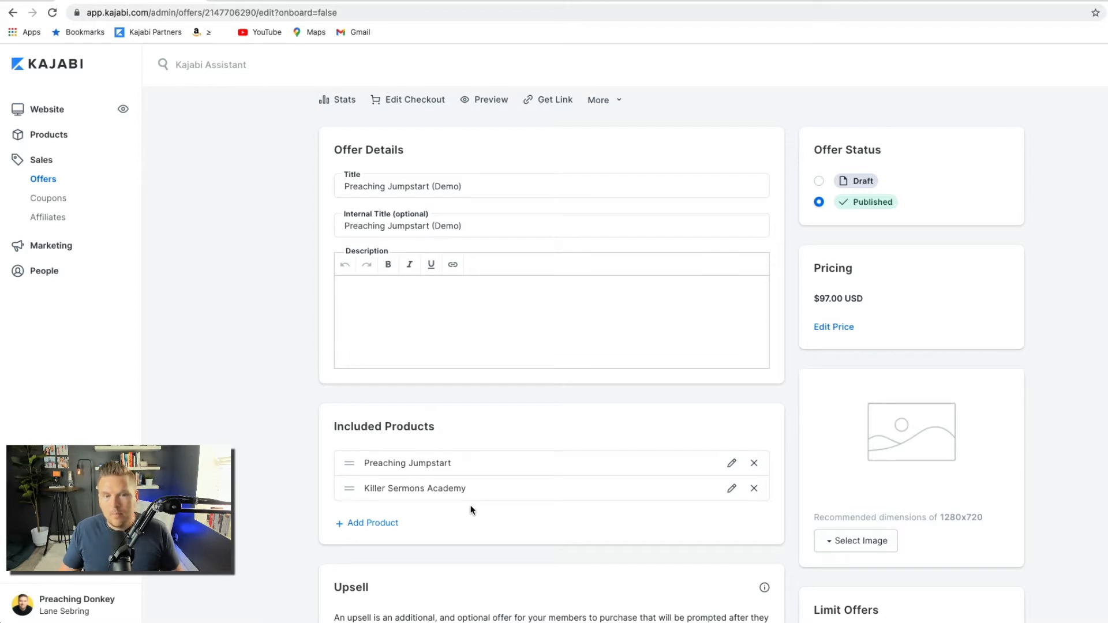
pyautogui.click(359, 532)
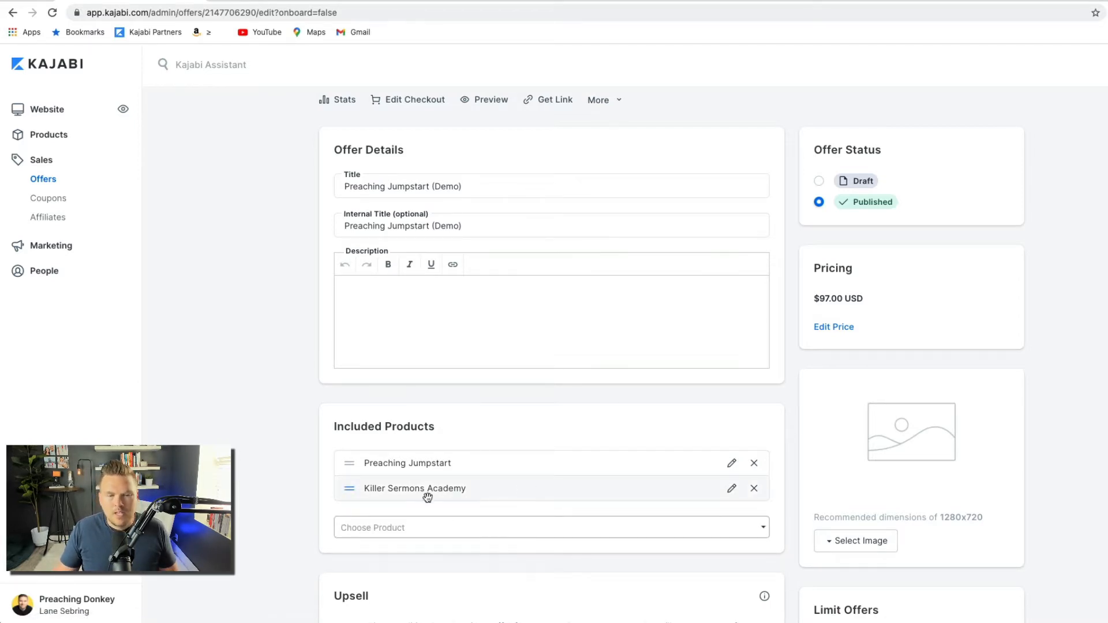
pyautogui.click(754, 491)
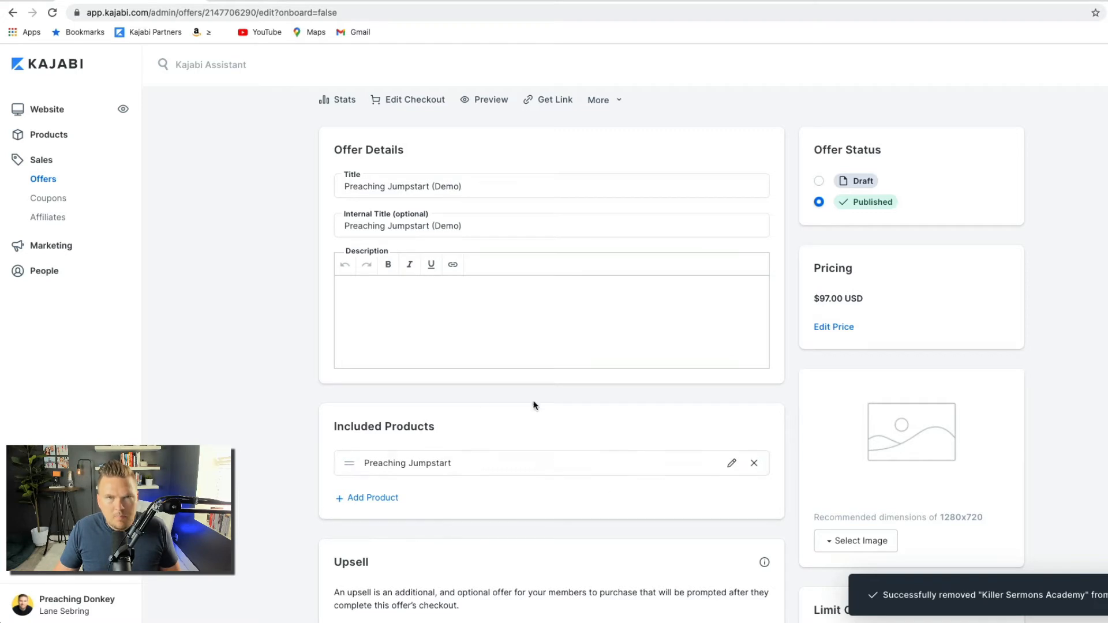
pyautogui.scroll(2, 396, 495)
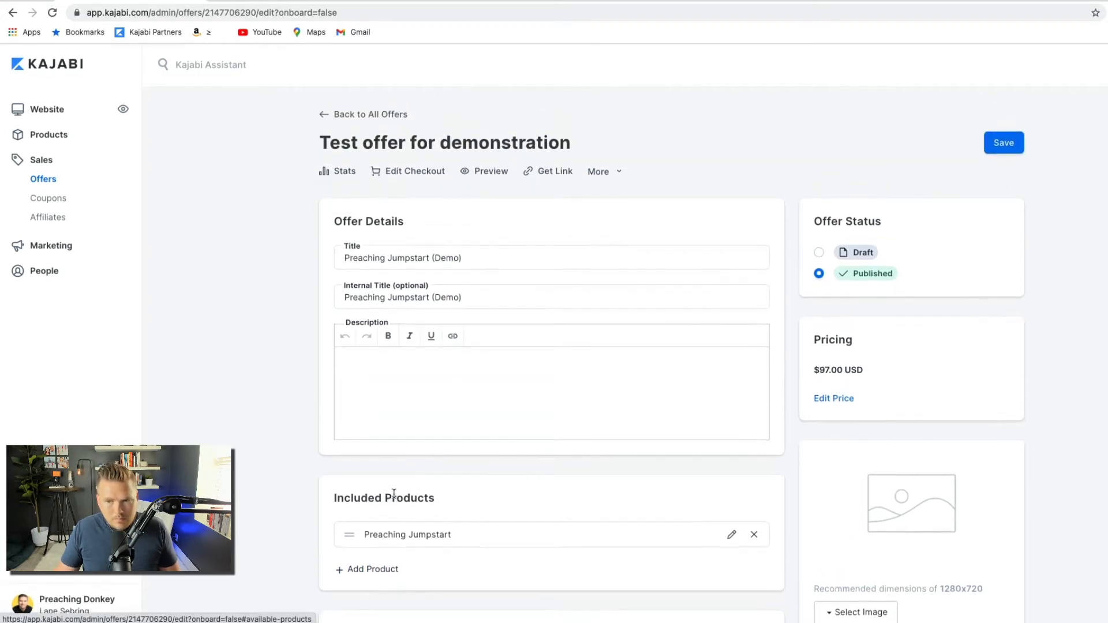
# - Add "Killer Sermons Academy PLATINUM - 30% OFF" as the offer's upsell
pyautogui.scroll(-4, 652, 393)
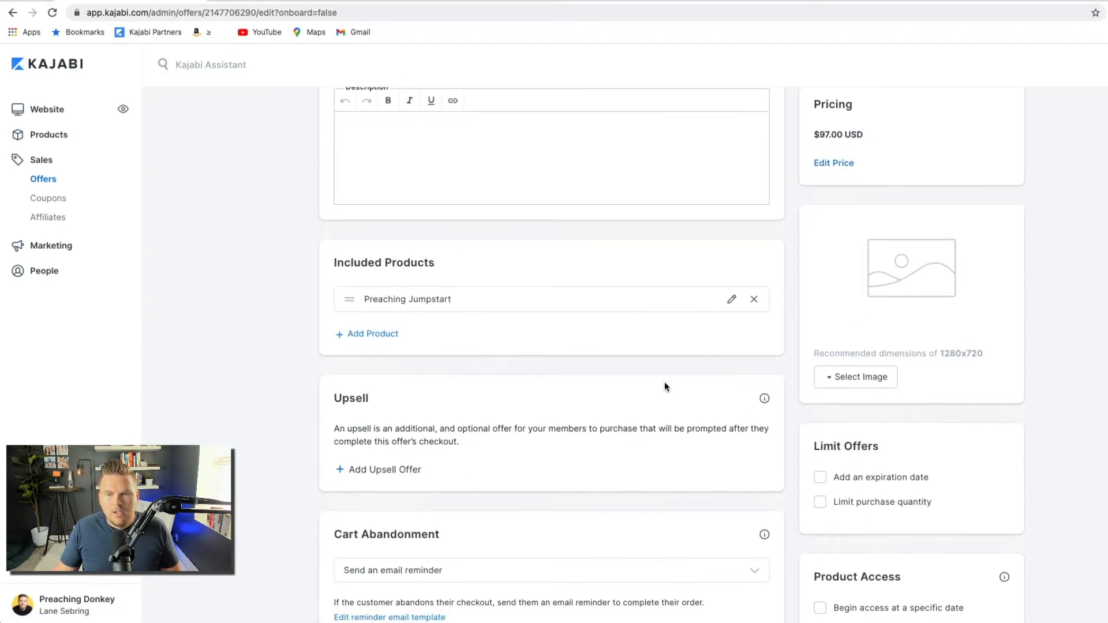
pyautogui.scroll(-1, 404, 421)
pyautogui.click(348, 411)
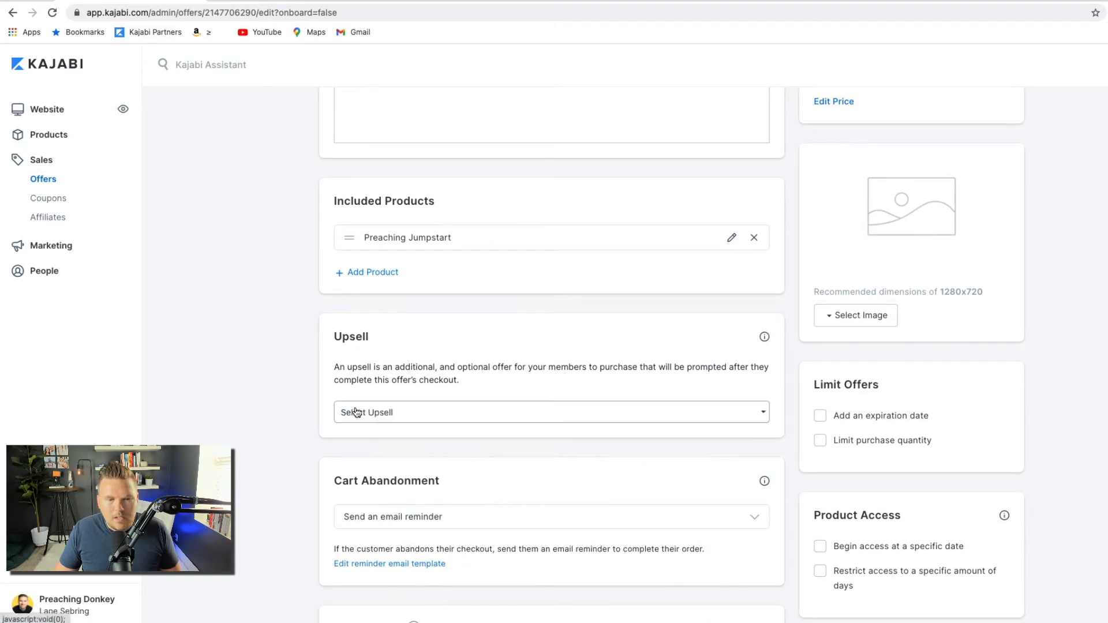
pyautogui.click(392, 418)
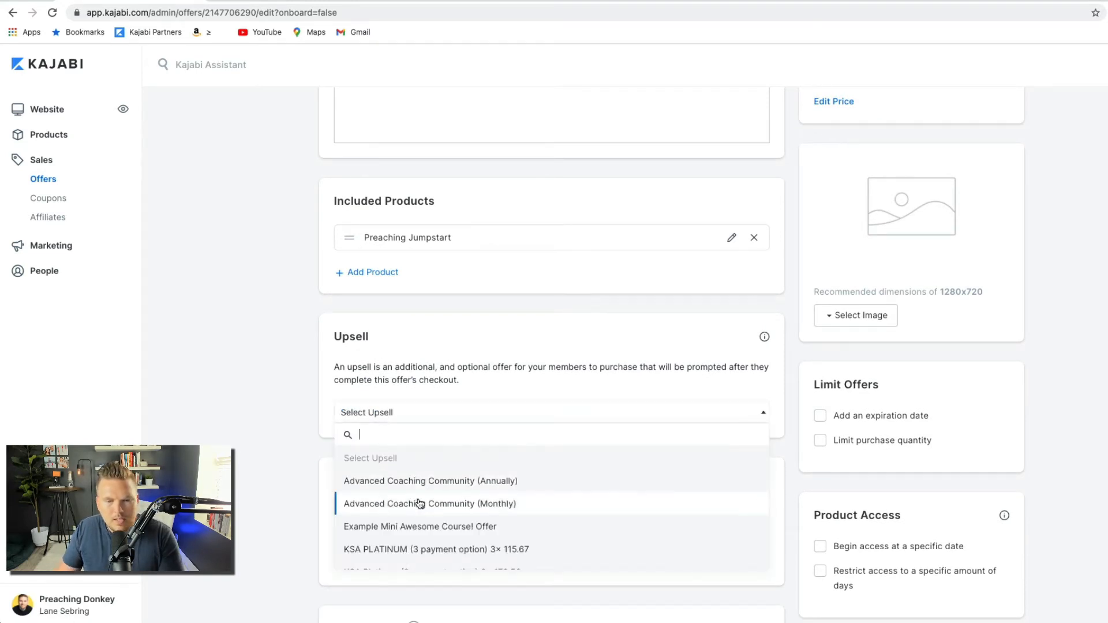
pyautogui.scroll(-3, 419, 524)
pyautogui.scroll(-5, 420, 525)
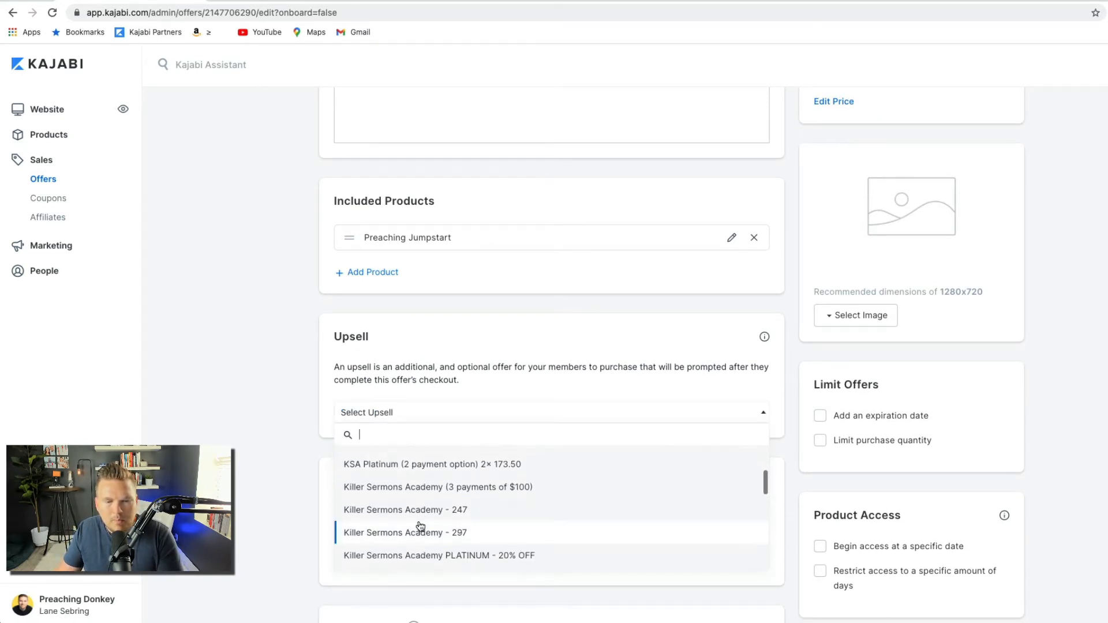
pyautogui.scroll(-1, 419, 526)
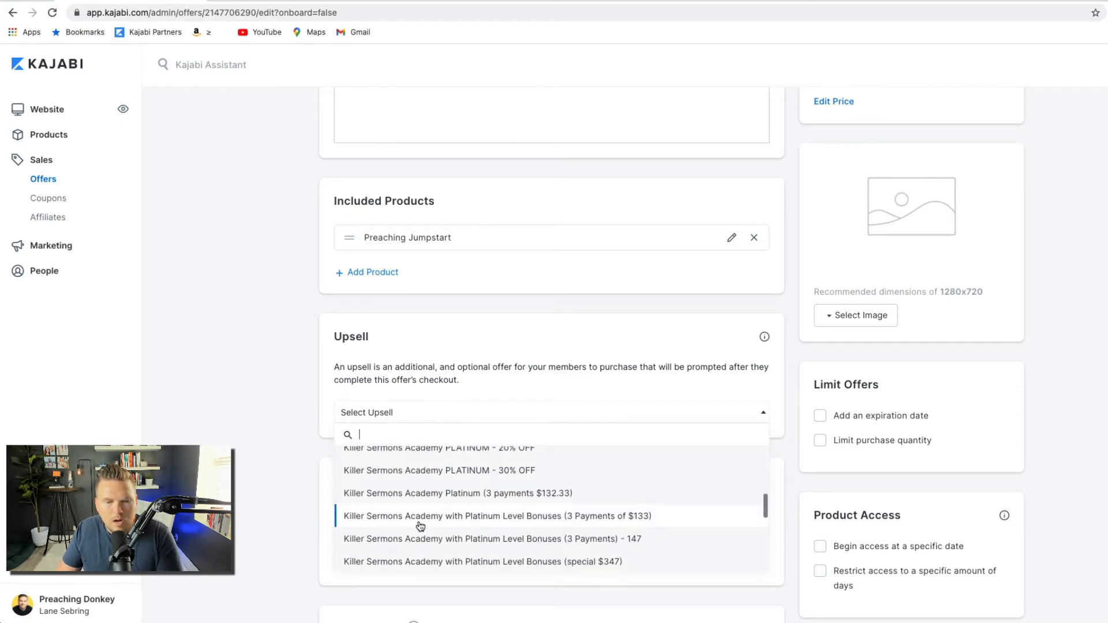
pyautogui.scroll(2, 419, 526)
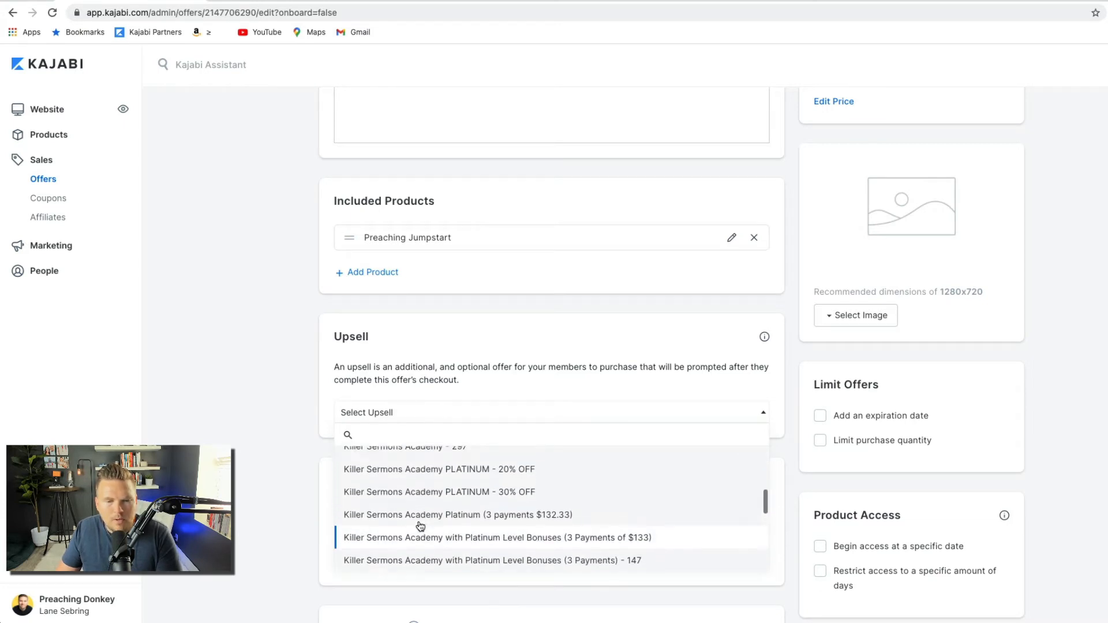
pyautogui.click(402, 496)
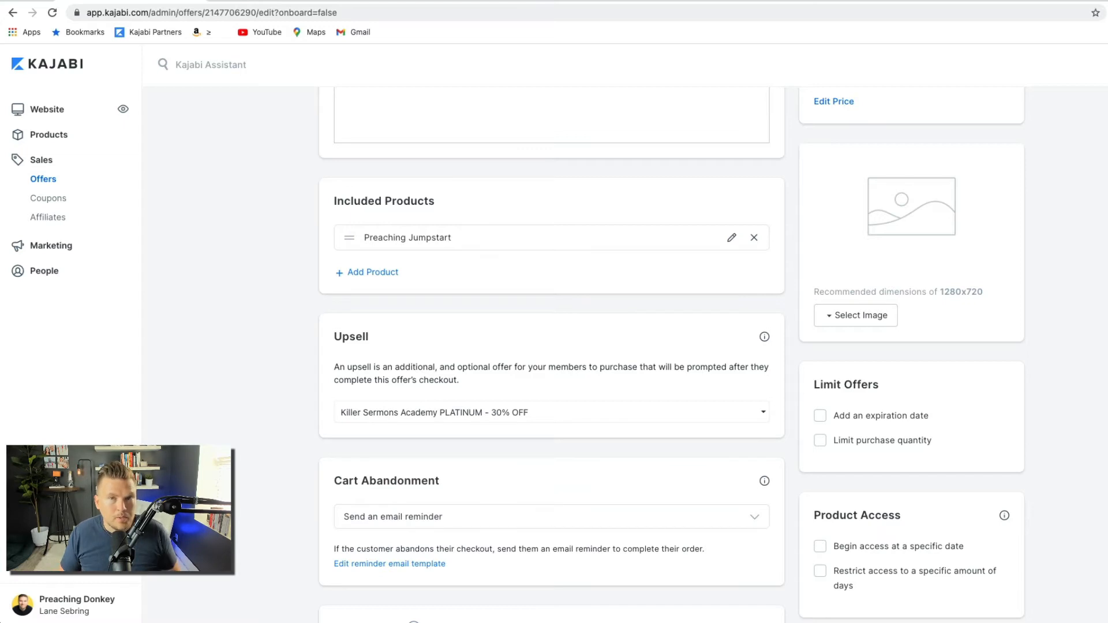
pyautogui.scroll(4, 552, 358)
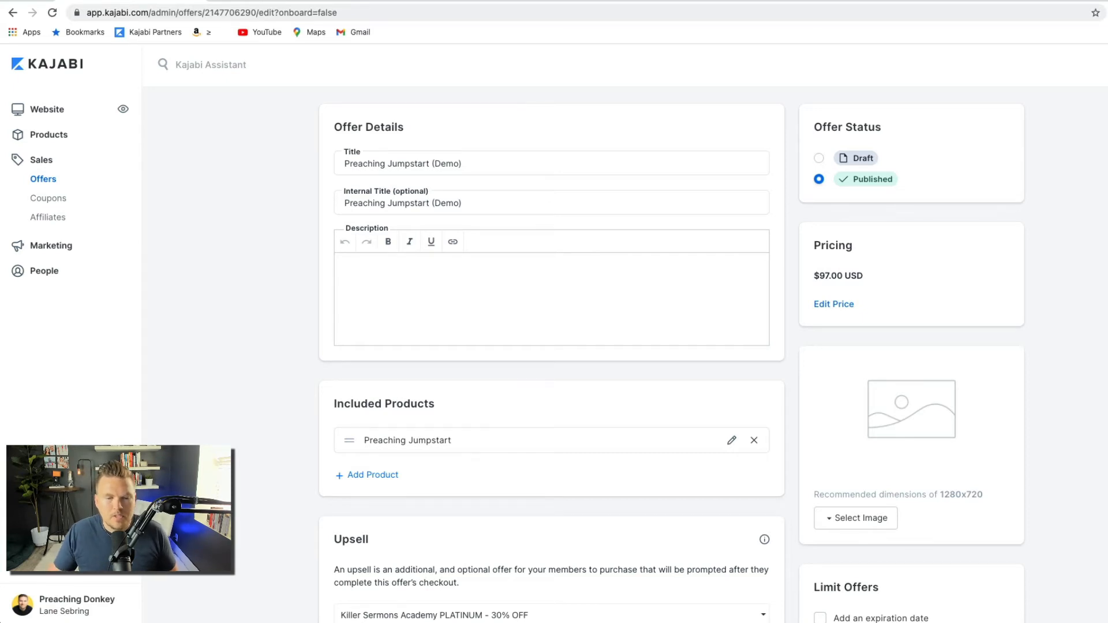
pyautogui.scroll(-4, 554, 346)
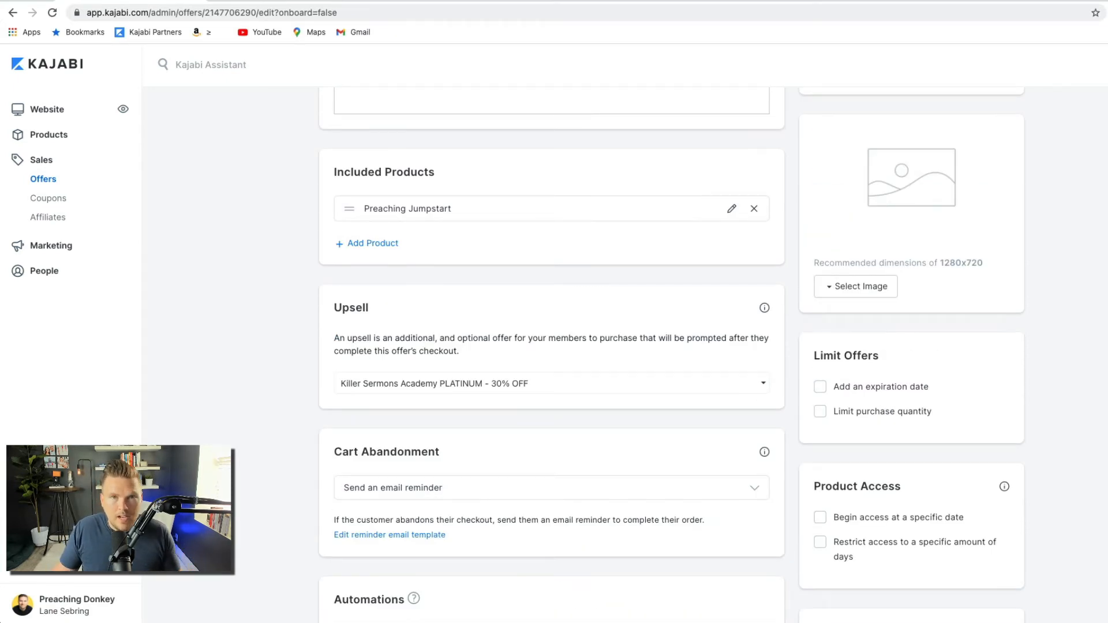
# - Set the offer's cart abandonment email reminder to send 6 hours later
pyautogui.scroll(-3, 261, 474)
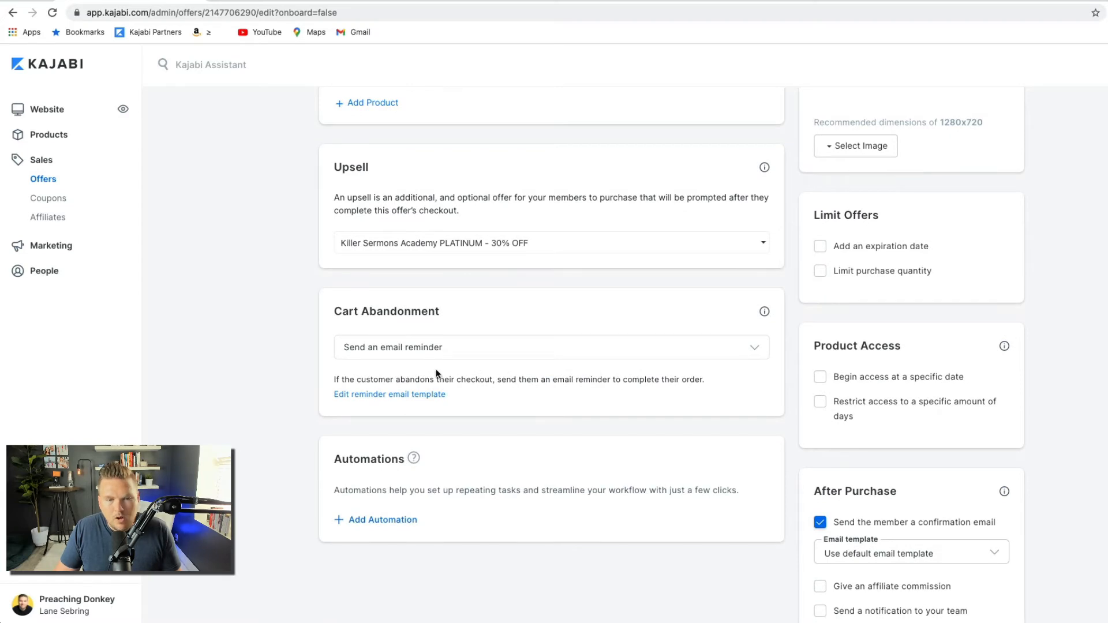
pyautogui.click(443, 345)
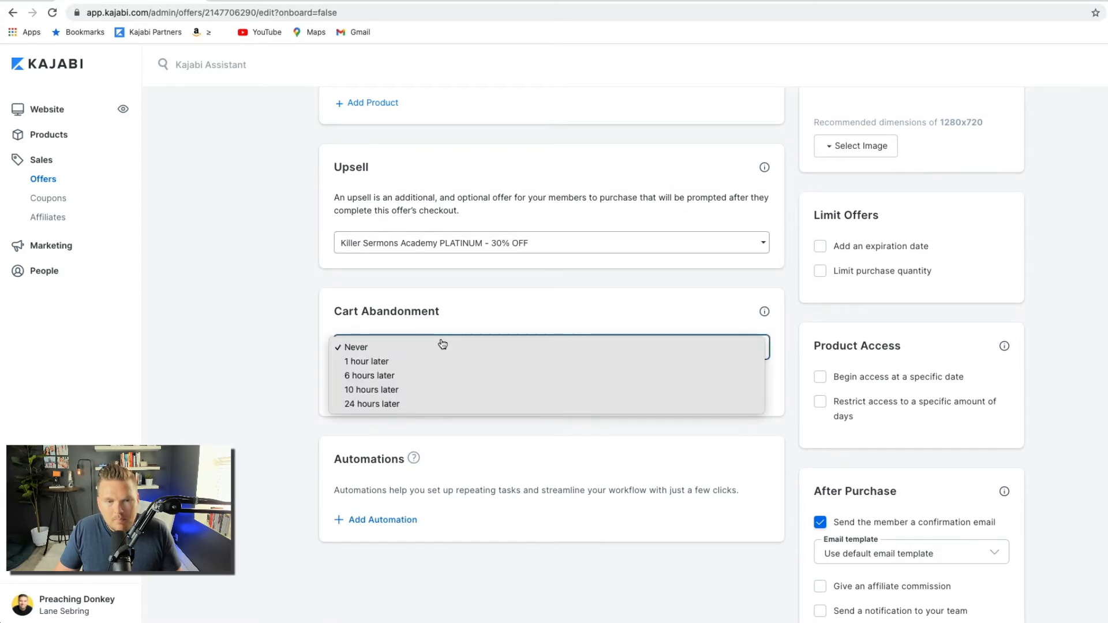
pyautogui.click(368, 377)
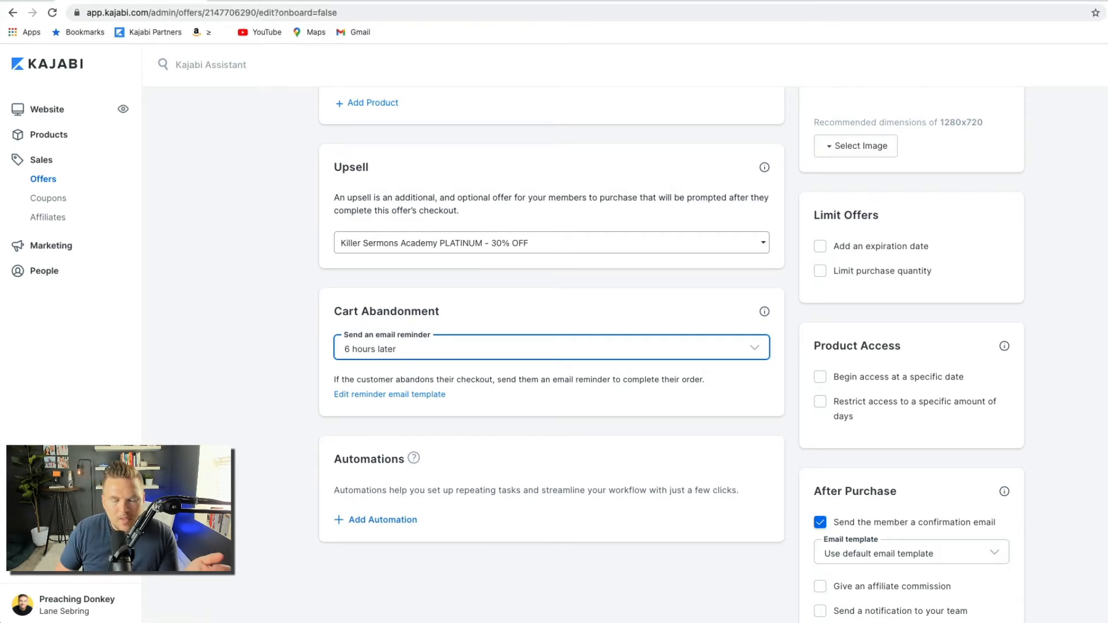
# - Add an automation that subscribes buyers of this offer to the "Welcome to Preaching Jumpstart!" email sequence, and save it
pyautogui.click(397, 521)
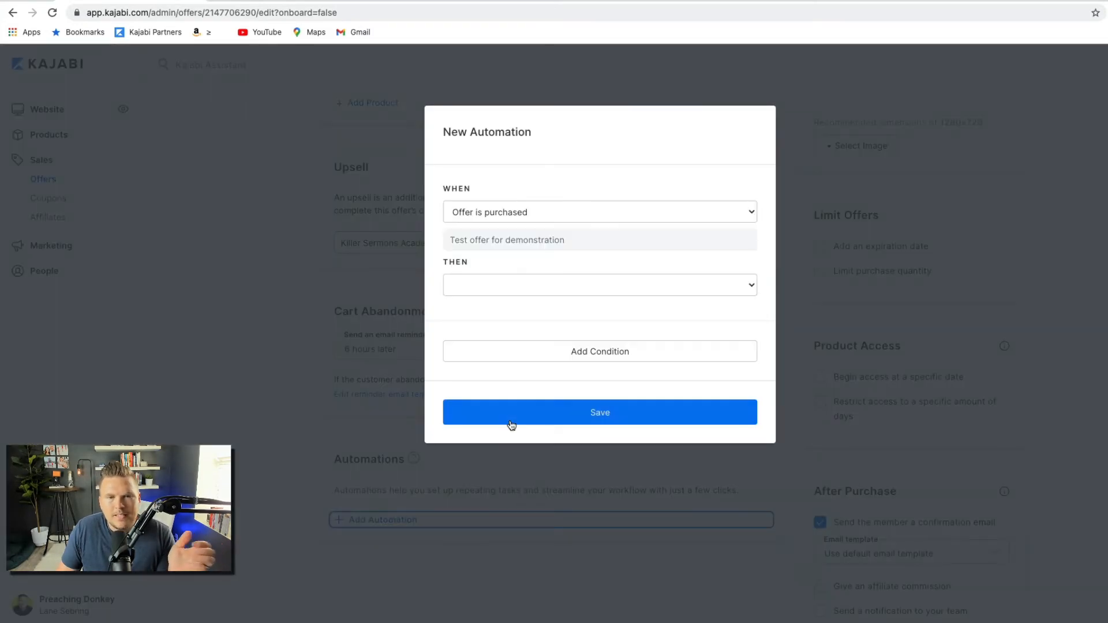
pyautogui.click(489, 283)
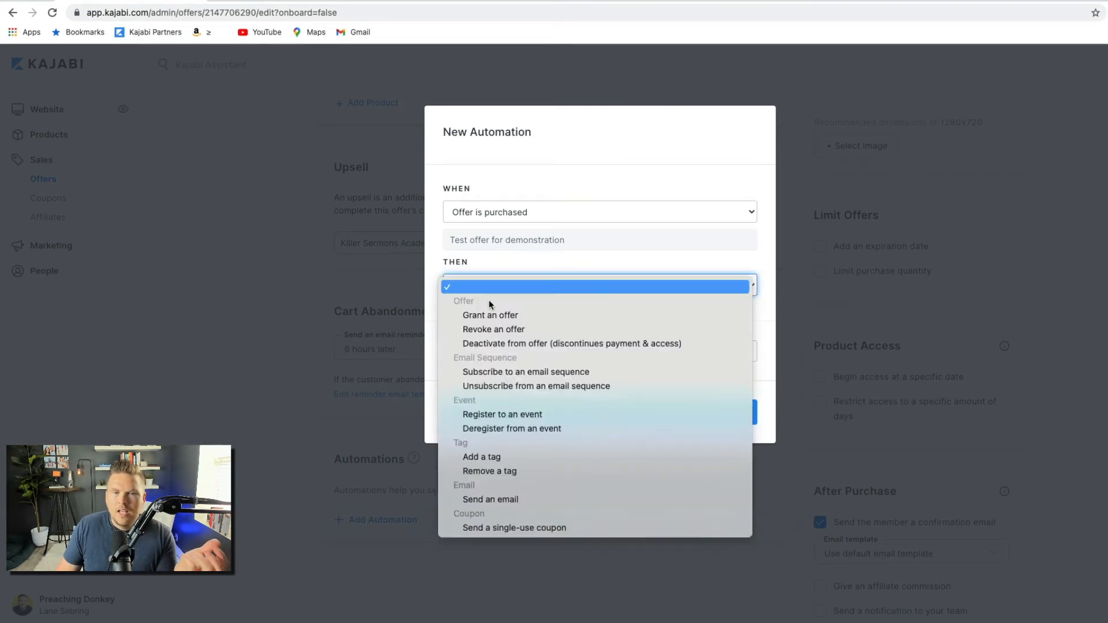
pyautogui.click(516, 372)
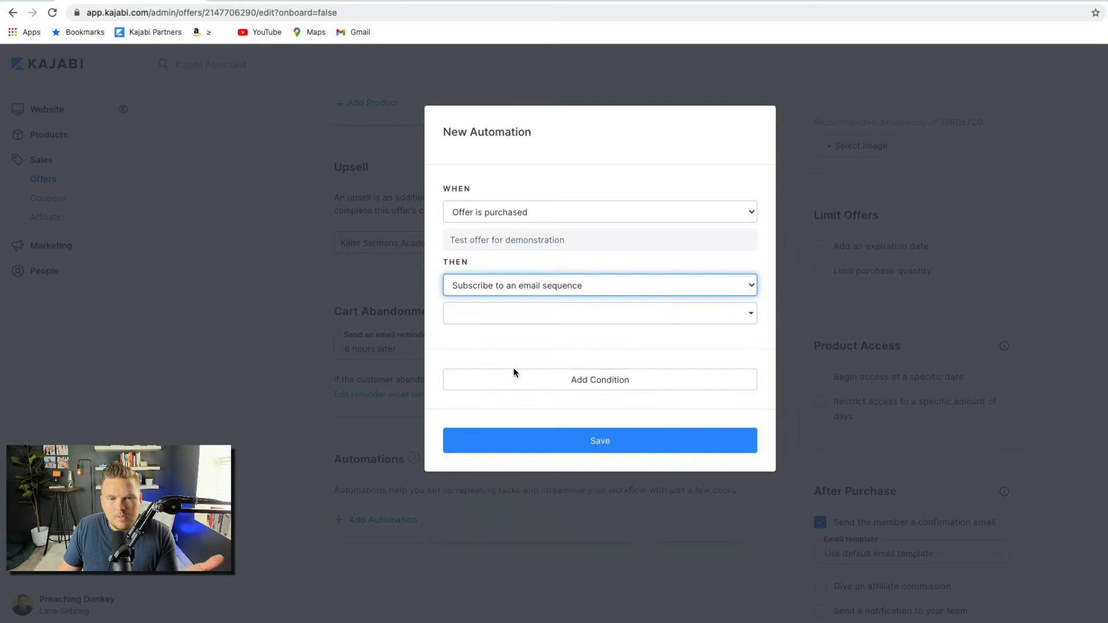
pyautogui.click(540, 322)
pyautogui.scroll(-5, 521, 399)
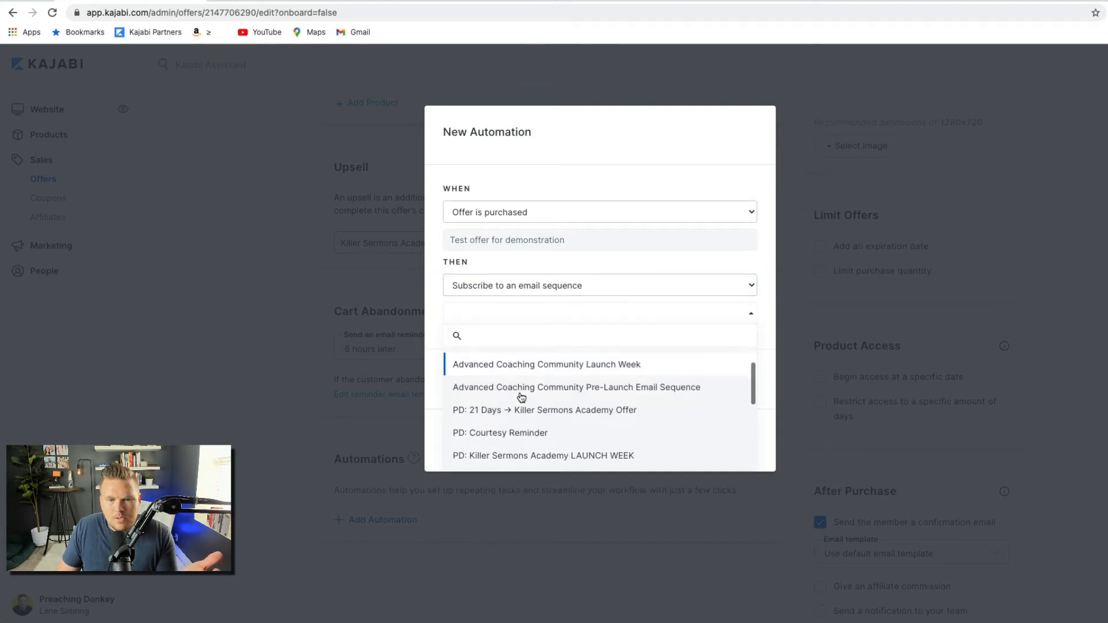
pyautogui.scroll(-3, 520, 404)
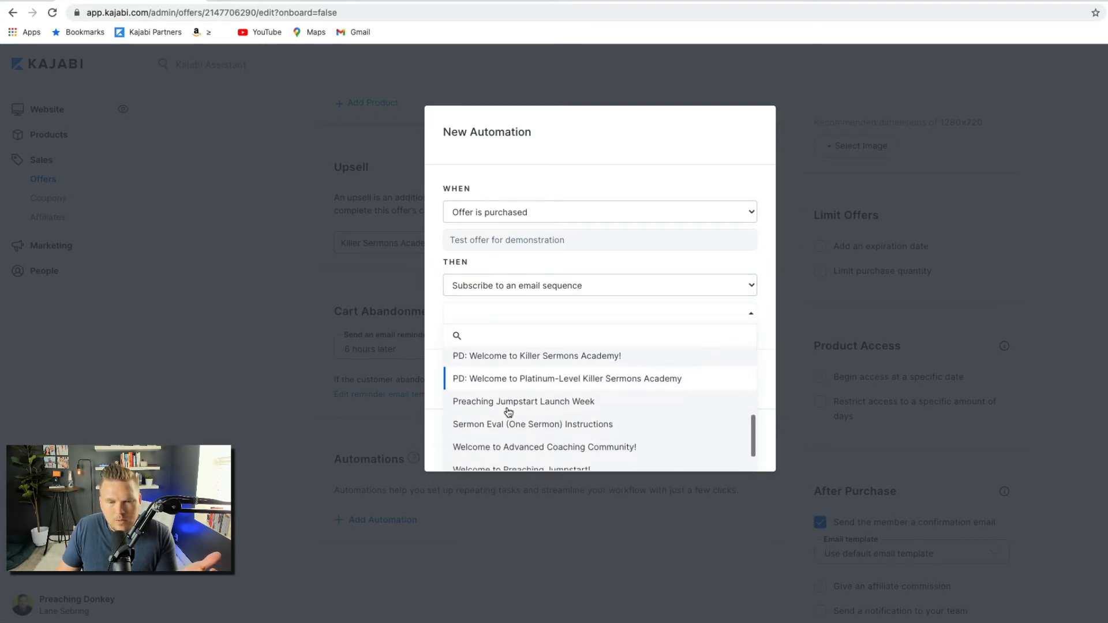
pyautogui.click(541, 437)
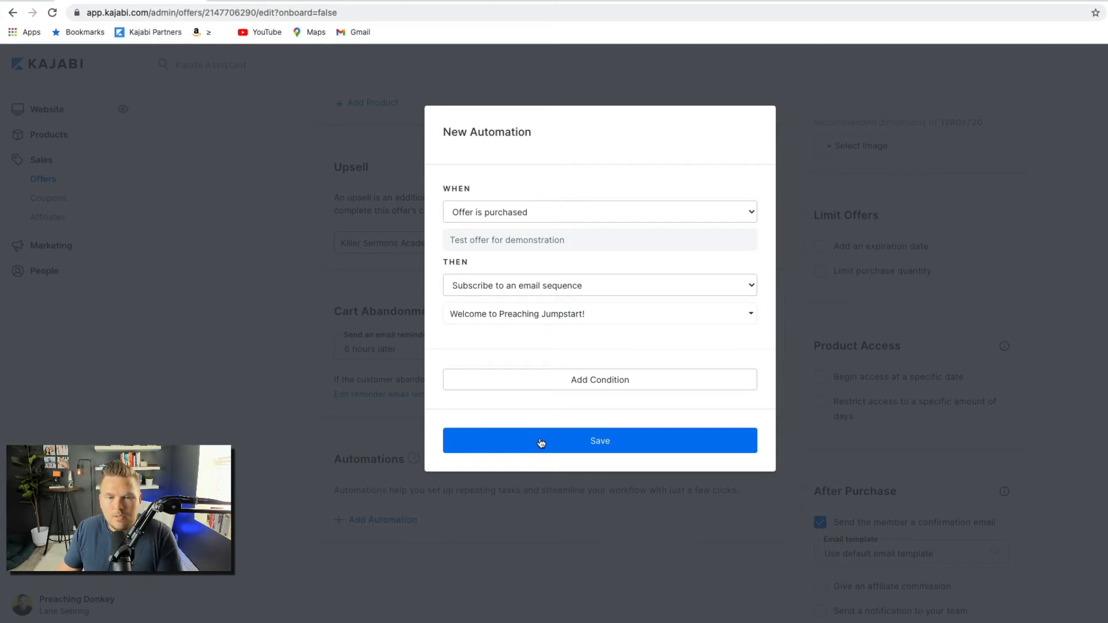
pyautogui.click(595, 441)
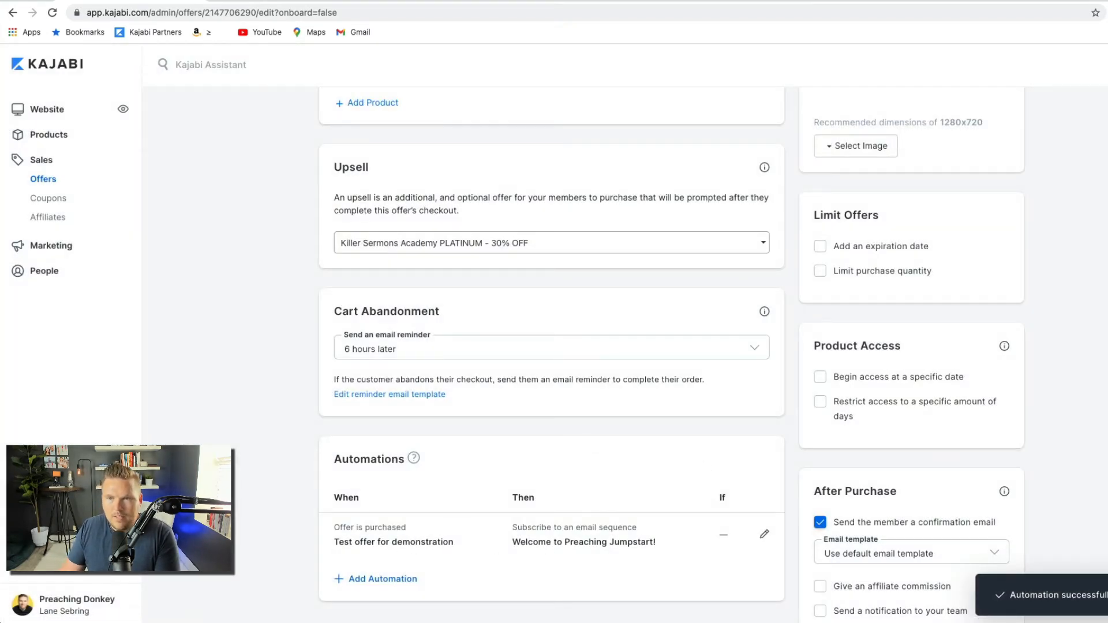
# - Try the product access option that begins access at a specific date, and turn it off again
pyautogui.scroll(8, 551, 347)
pyautogui.scroll(-3, 552, 346)
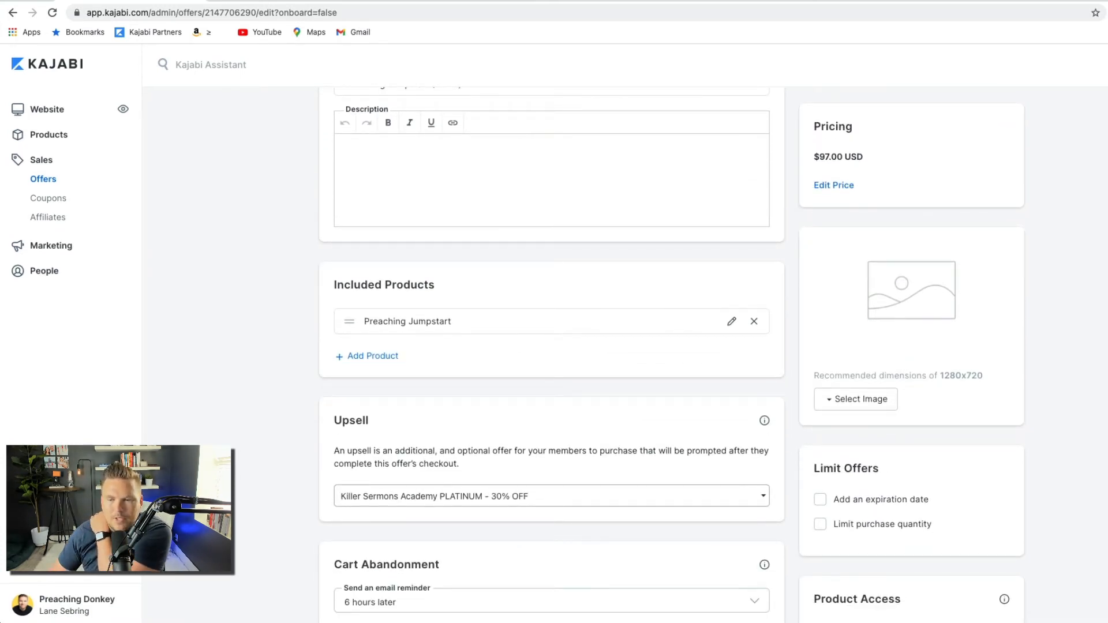
pyautogui.scroll(-1, 965, 430)
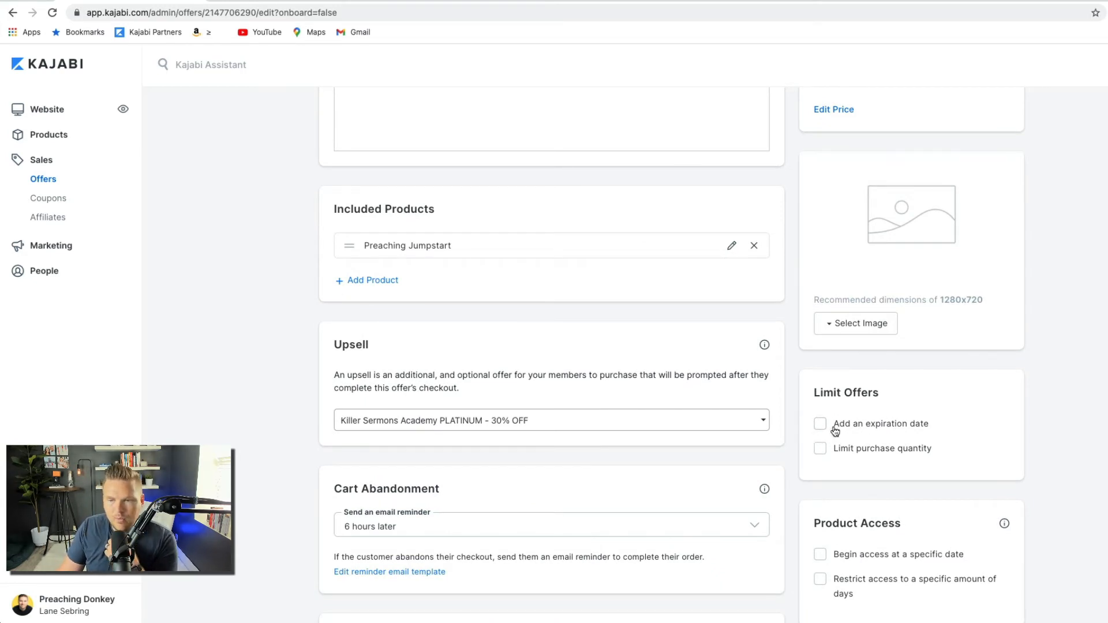
pyautogui.scroll(-2, 872, 434)
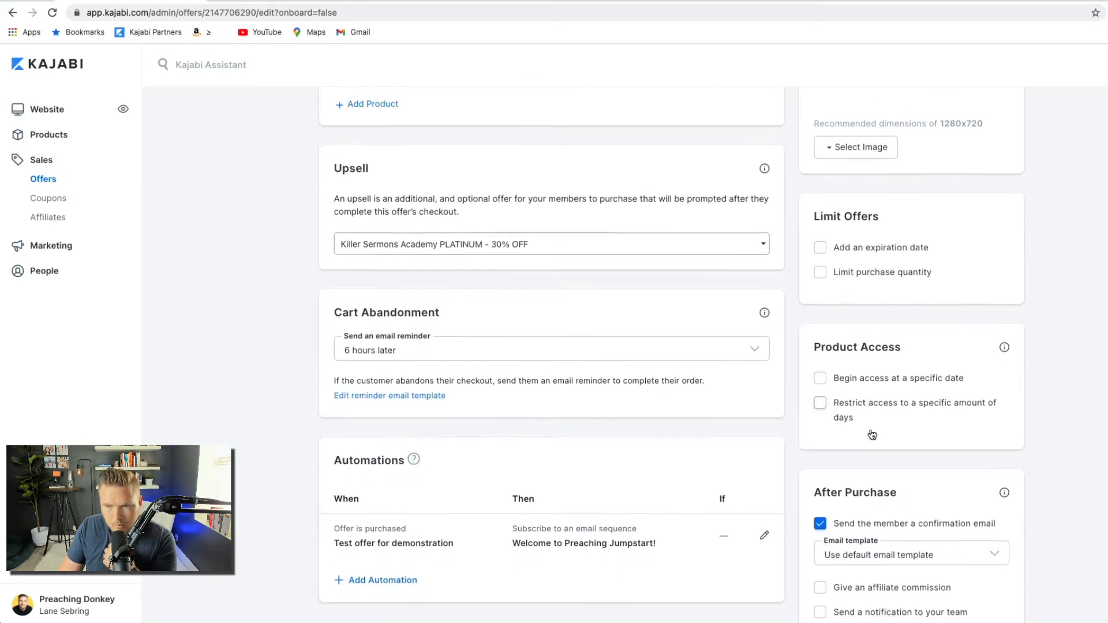
pyautogui.scroll(-1, 871, 433)
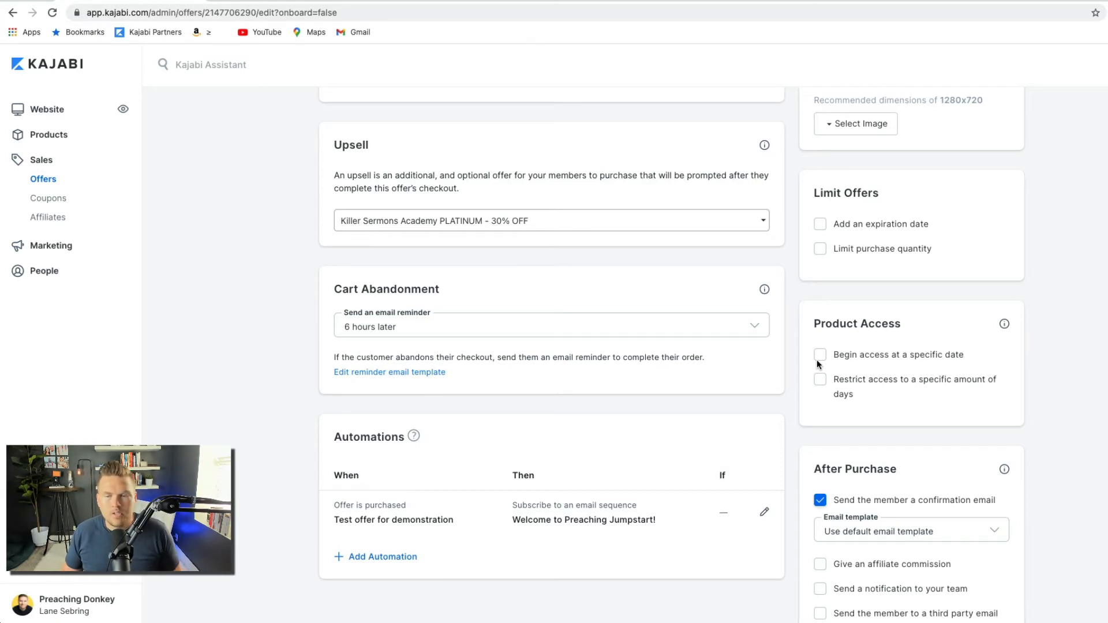
pyautogui.click(819, 355)
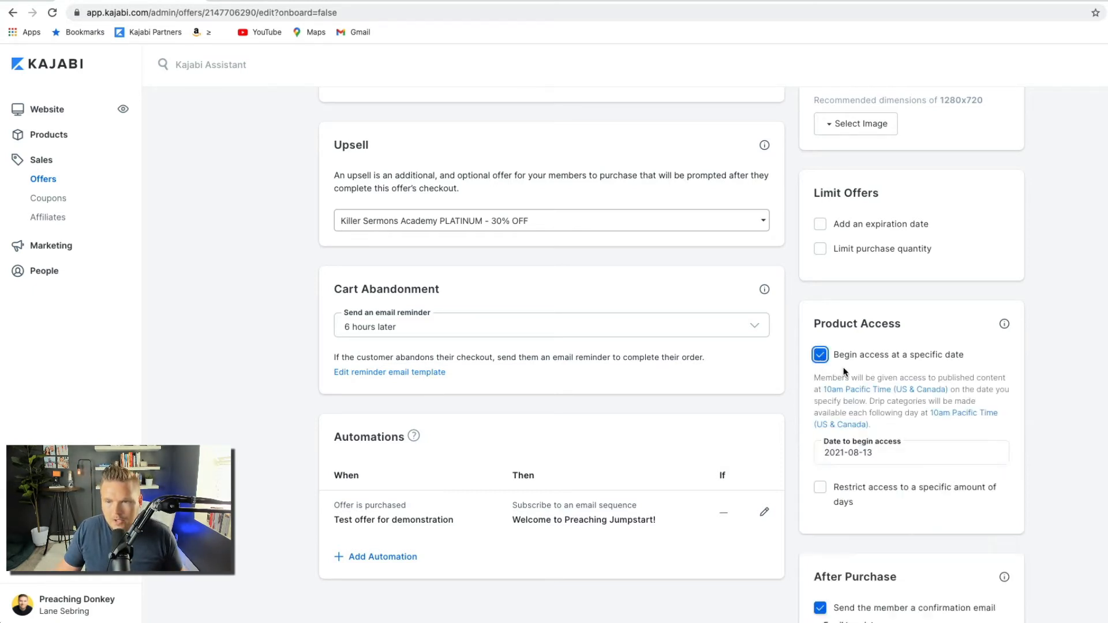
pyautogui.click(821, 355)
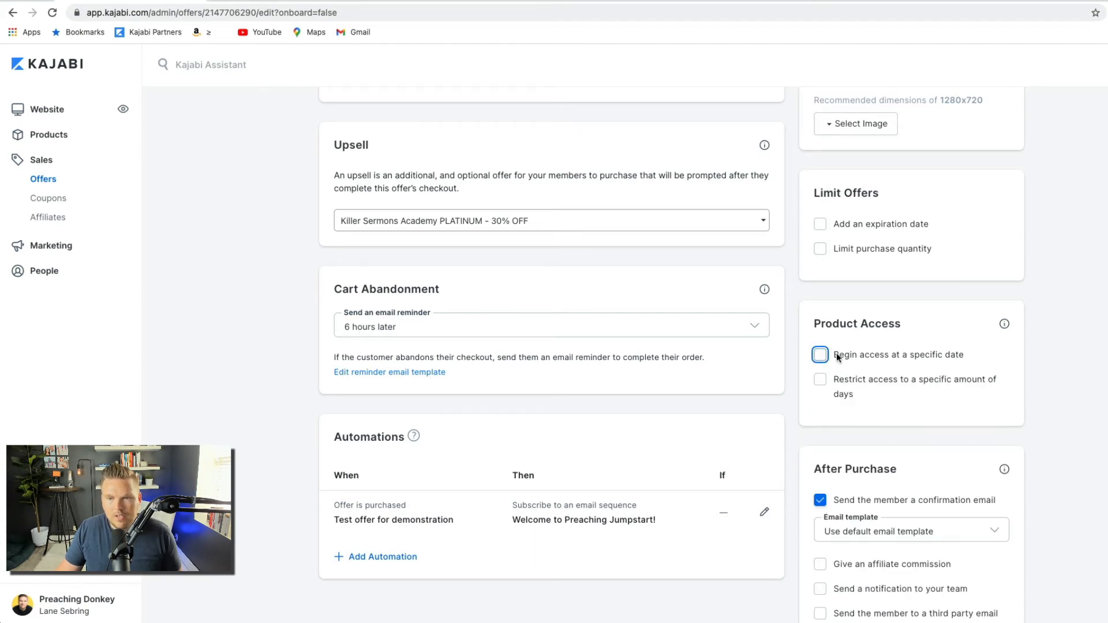
pyautogui.click(1085, 413)
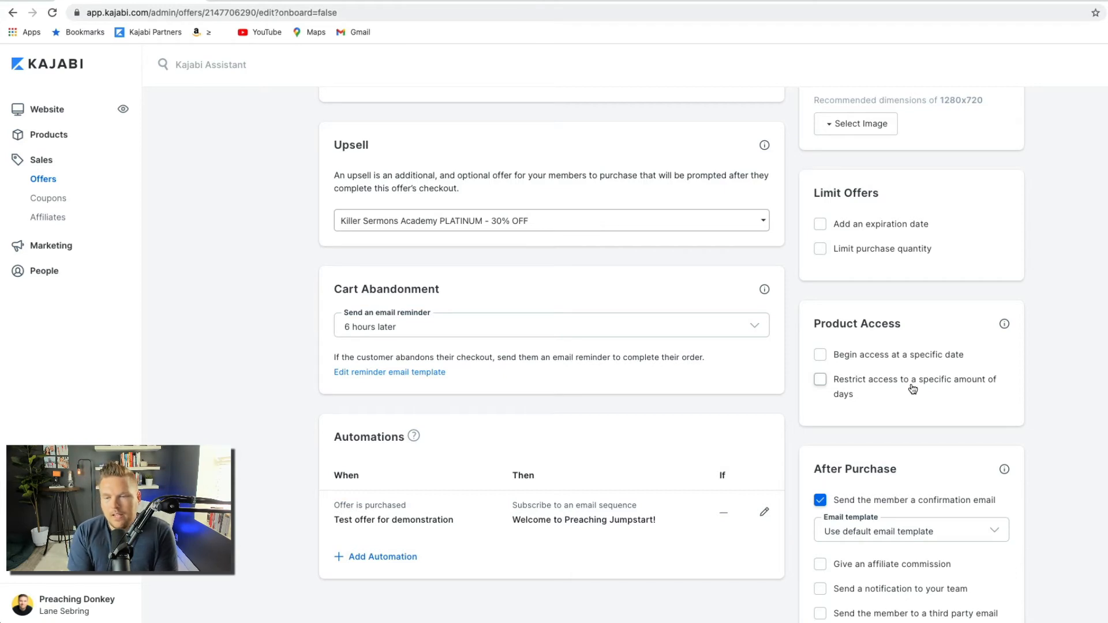
# - Look over the After Purchase options and save the offer
pyautogui.scroll(-3, 912, 389)
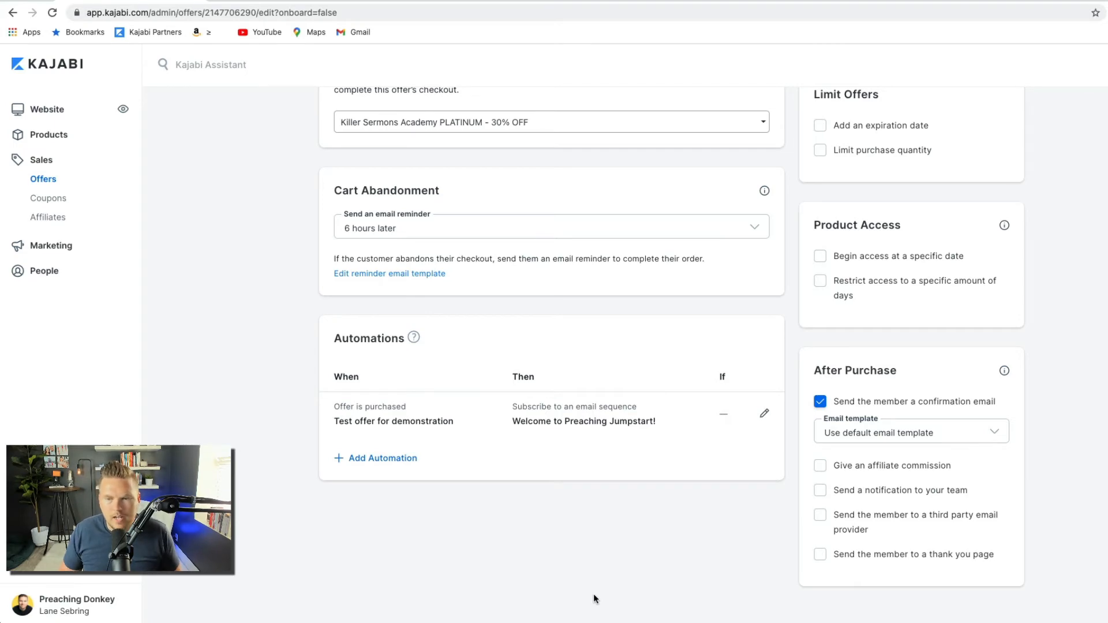
pyautogui.scroll(15, 593, 530)
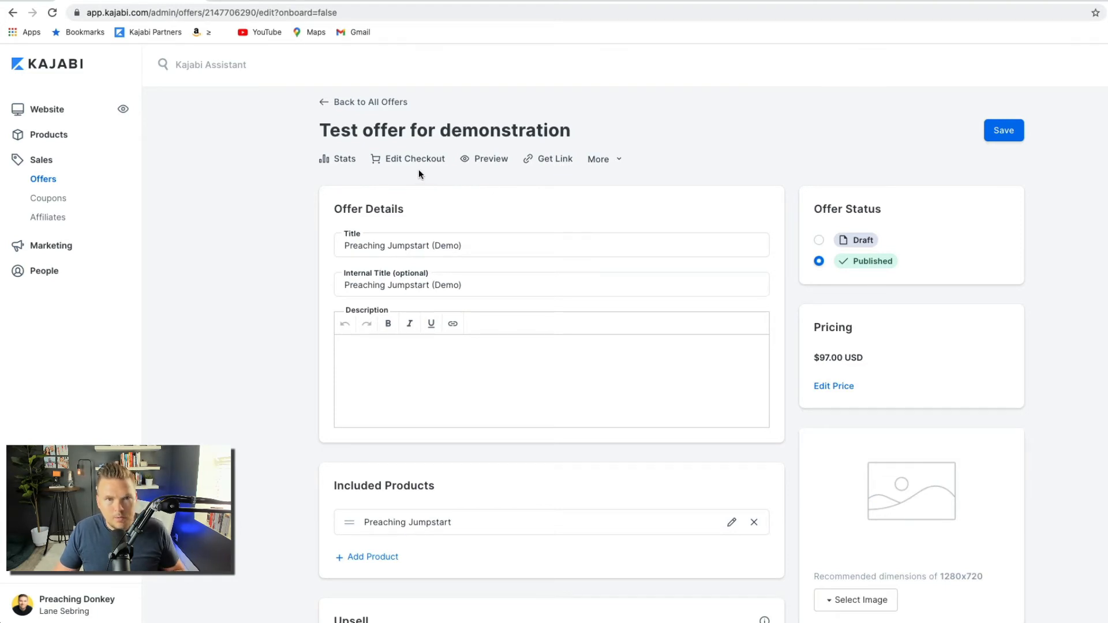
pyautogui.click(1001, 133)
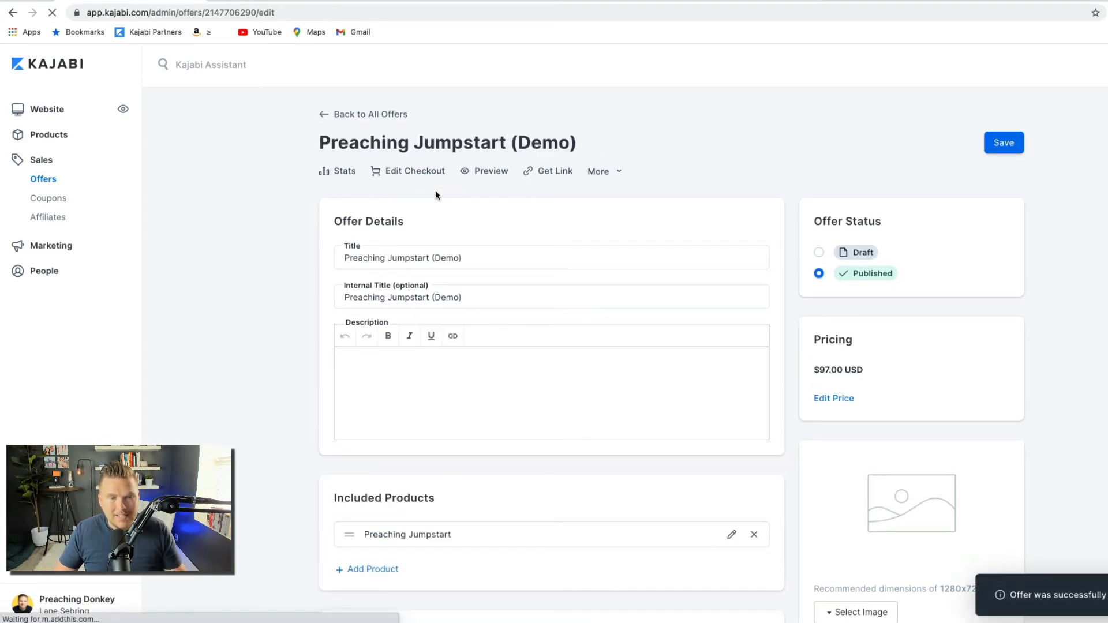
# - View the offer's checkout page editor and return to the offer settings
pyautogui.click(411, 172)
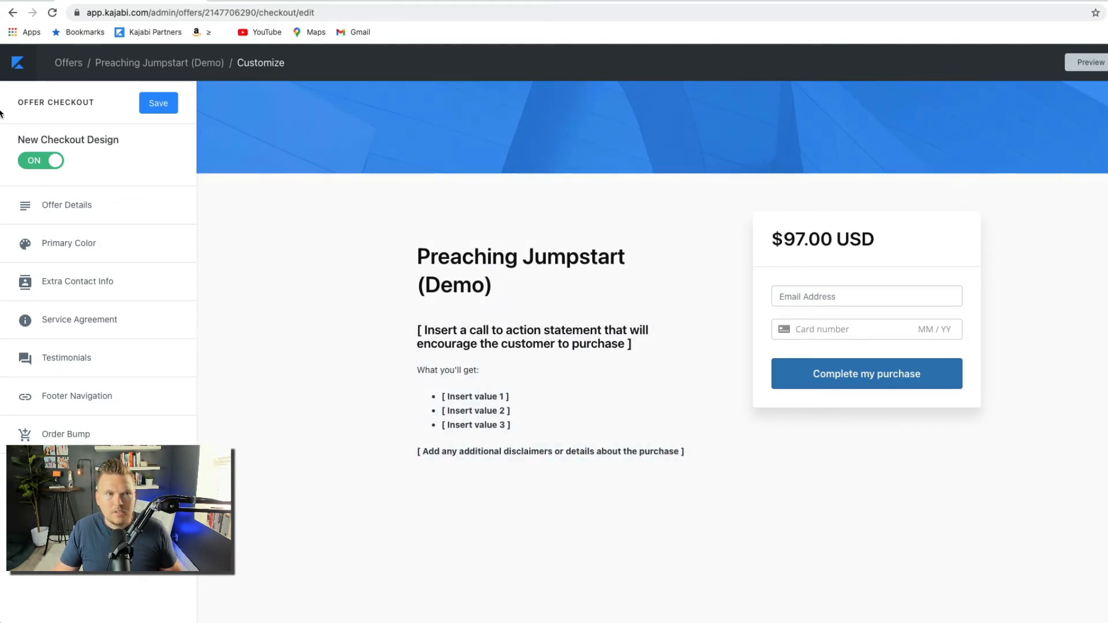
pyautogui.click(13, 12)
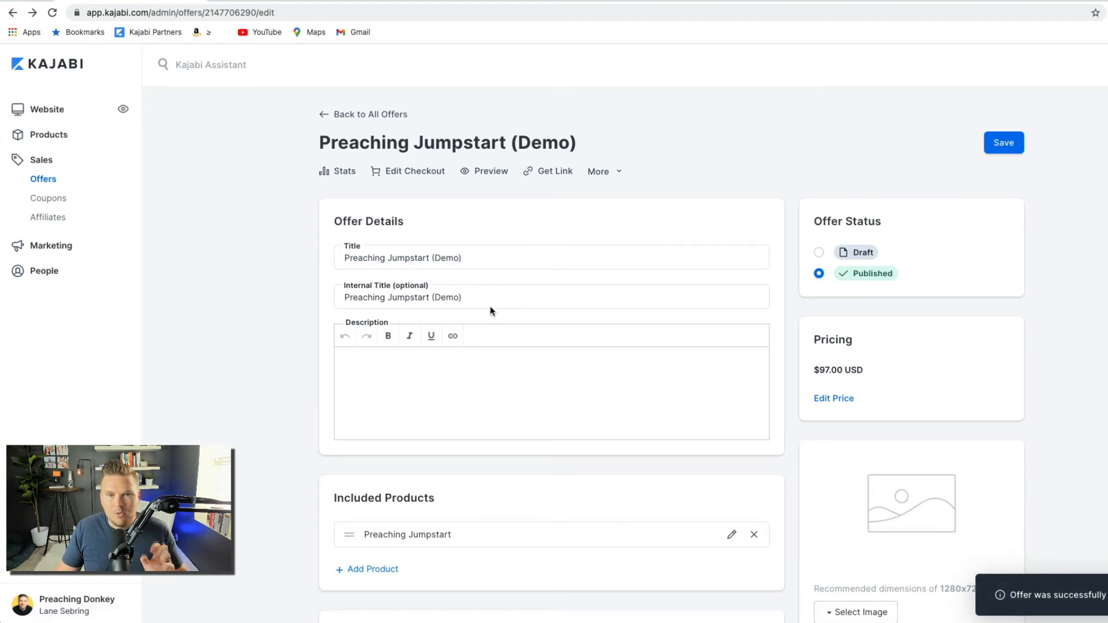
# - Copy the purchase link of the Preaching Jumpstart (Demo) offer and close the link dialog
pyautogui.click(542, 173)
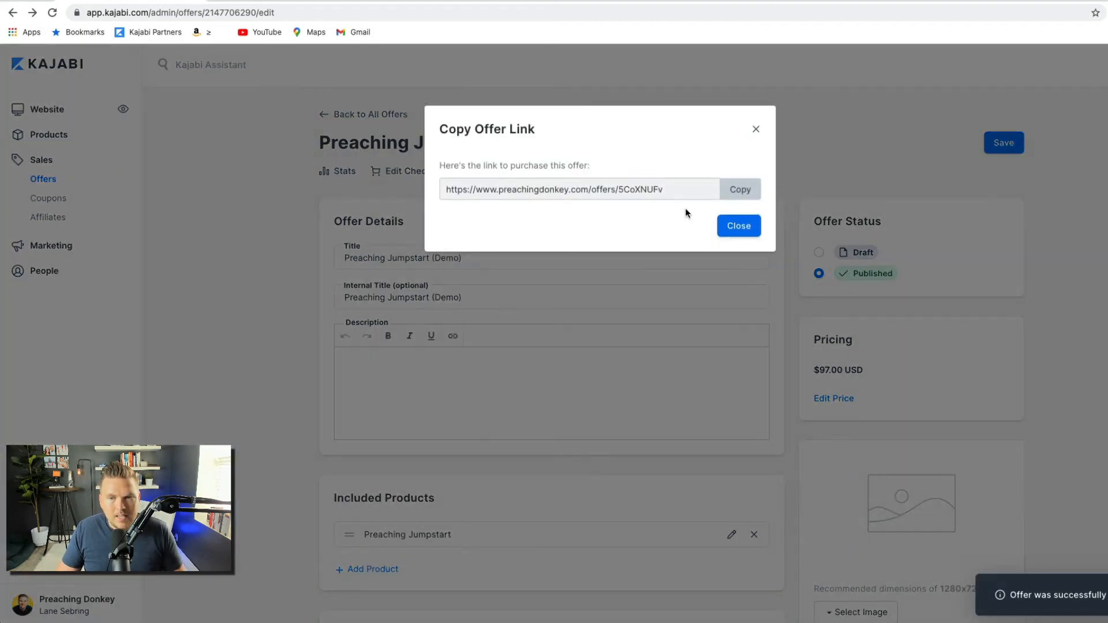
pyautogui.click(744, 190)
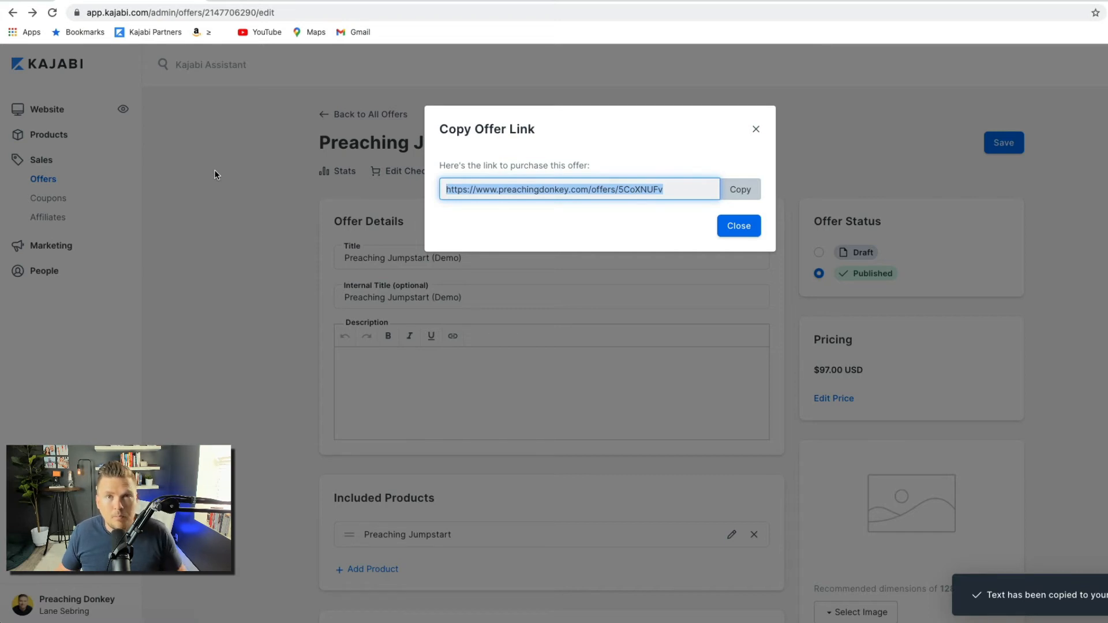
pyautogui.click(756, 134)
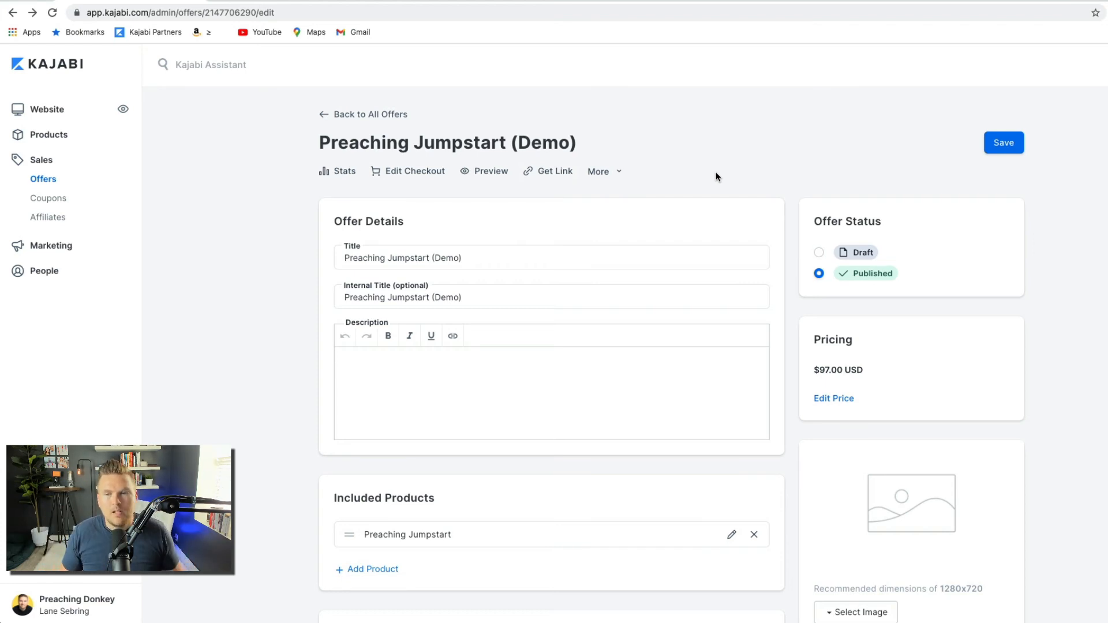
# - Change the offer's pricing to multiple payments, with a payment amount of 37 USD and 3 payments
pyautogui.click(829, 399)
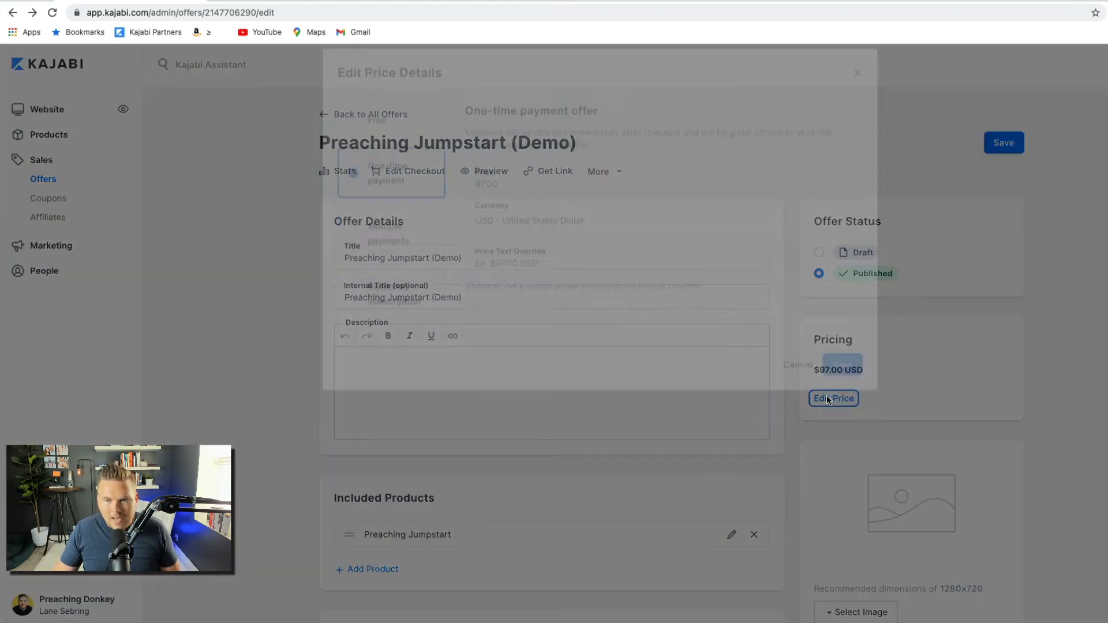
pyautogui.click(354, 291)
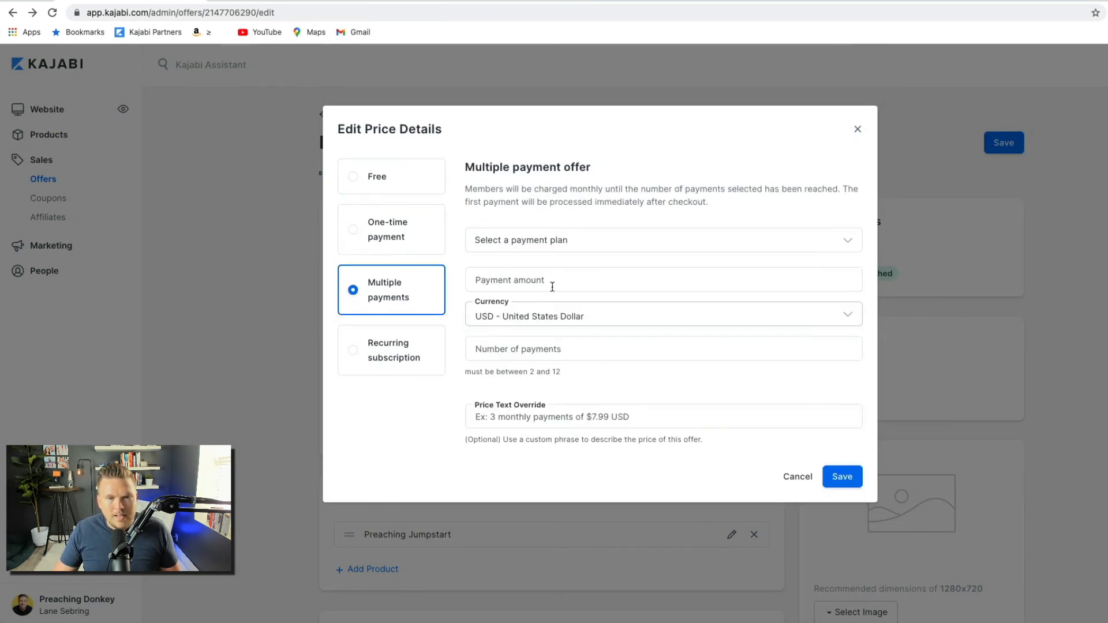
pyautogui.click(590, 243)
pyautogui.click(539, 283)
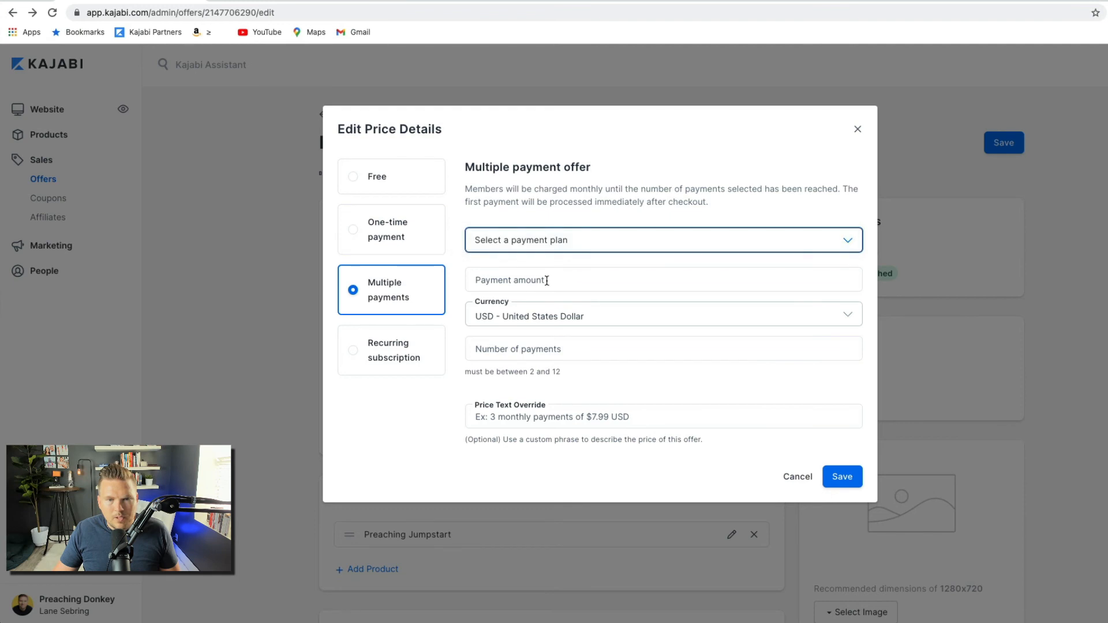
pyautogui.click(530, 284)
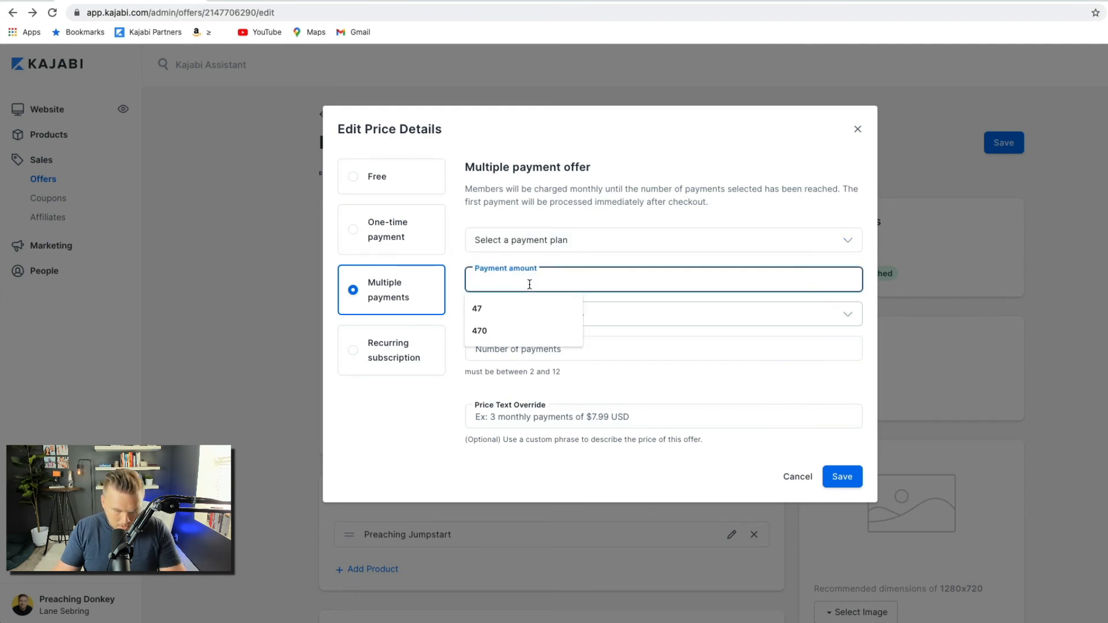
pyautogui.write('37')
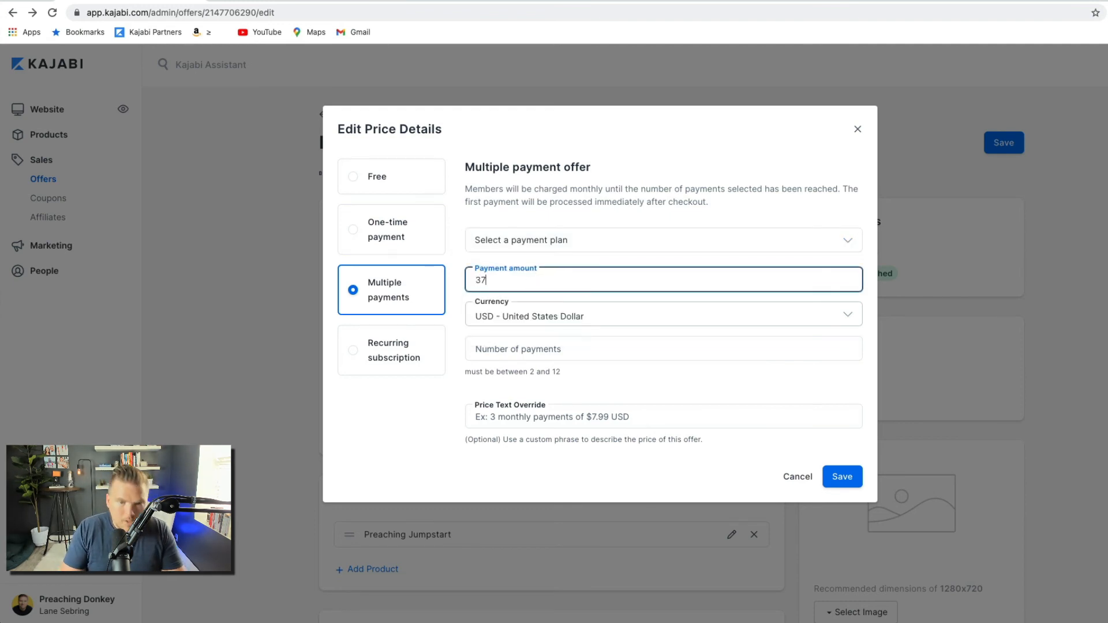
pyautogui.click(558, 349)
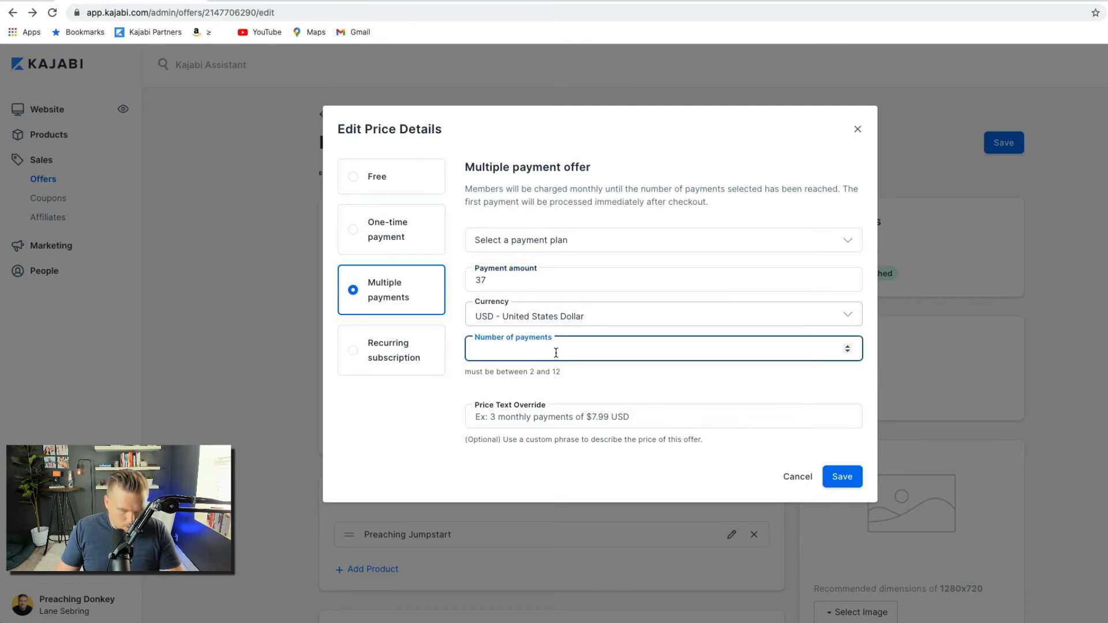
pyautogui.write('3')
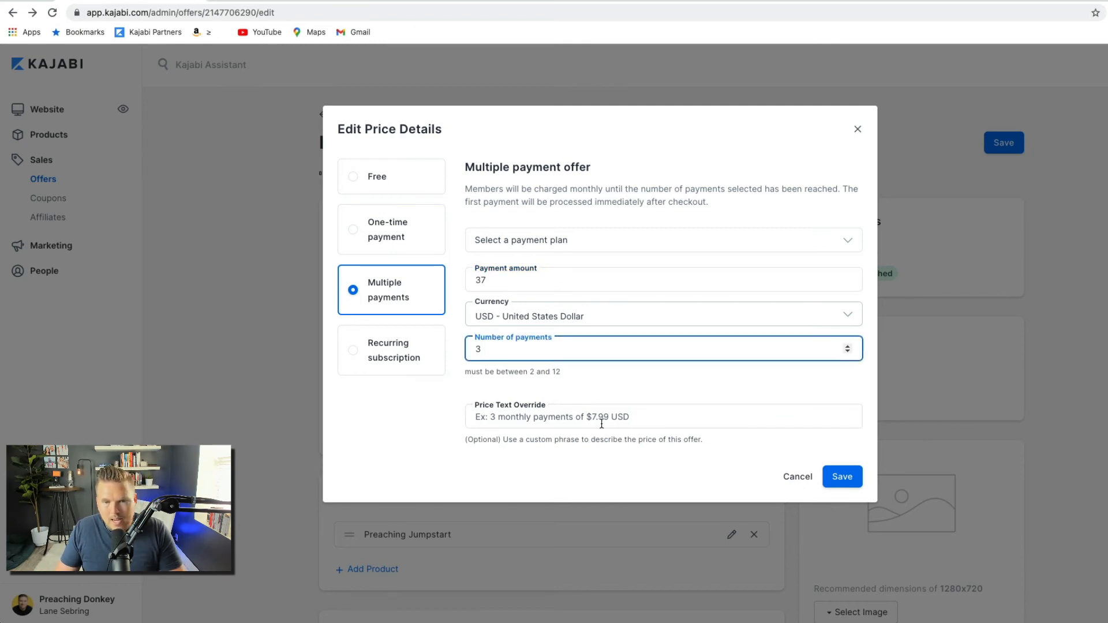
# - Set the price text override to "3 monthly payments of $37" and save the price details
pyautogui.click(577, 418)
pyautogui.write('3 mon')
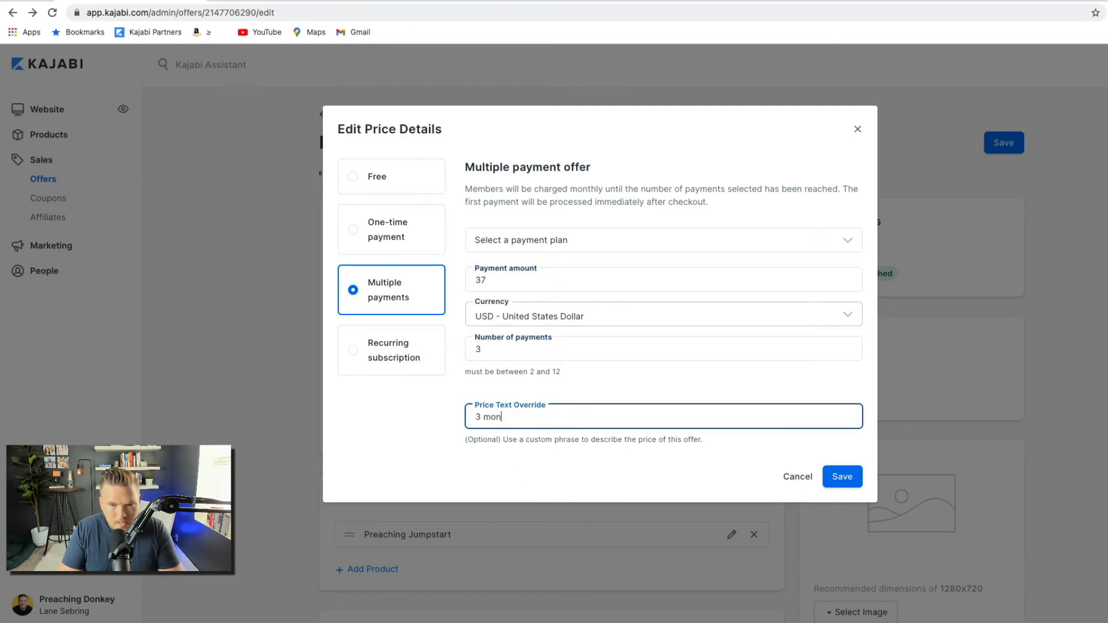
pyautogui.write('thly payments ')
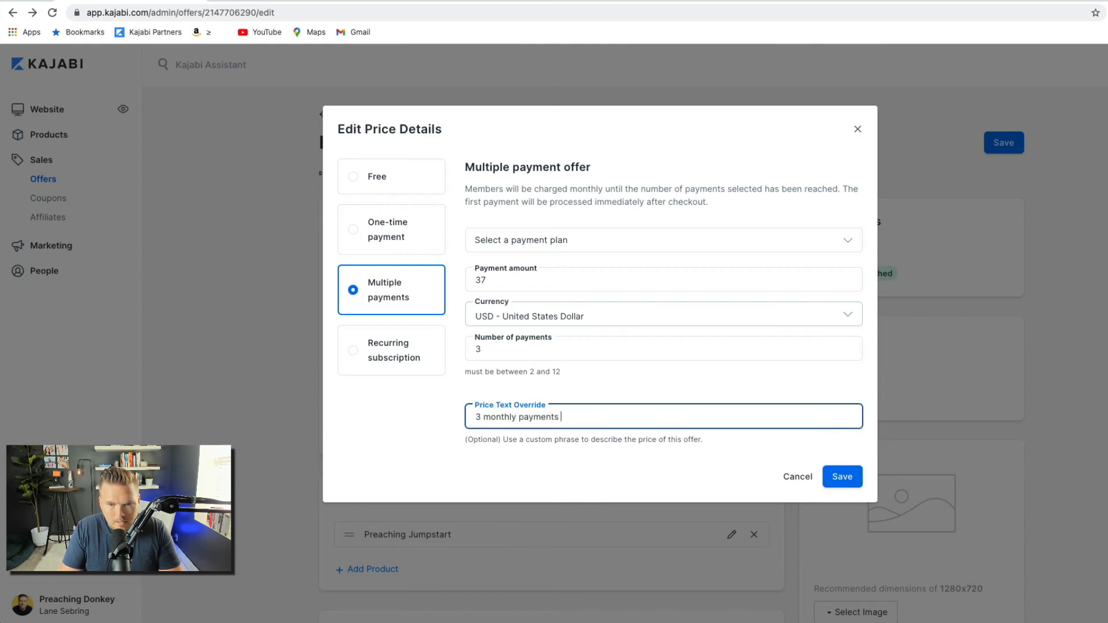
pyautogui.write('of $37')
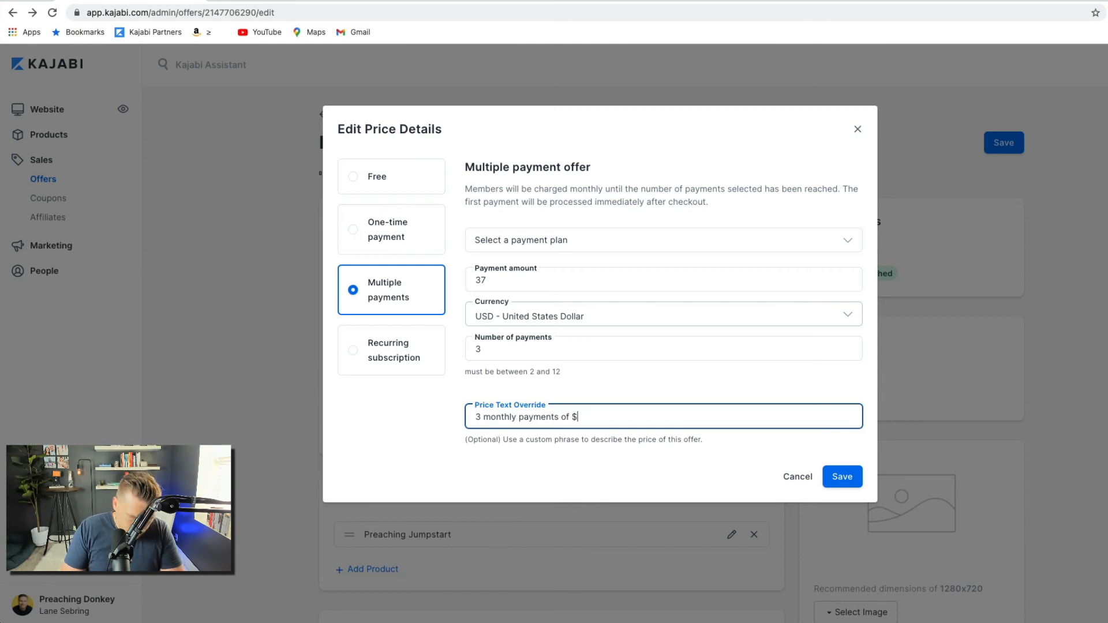
pyautogui.click(843, 477)
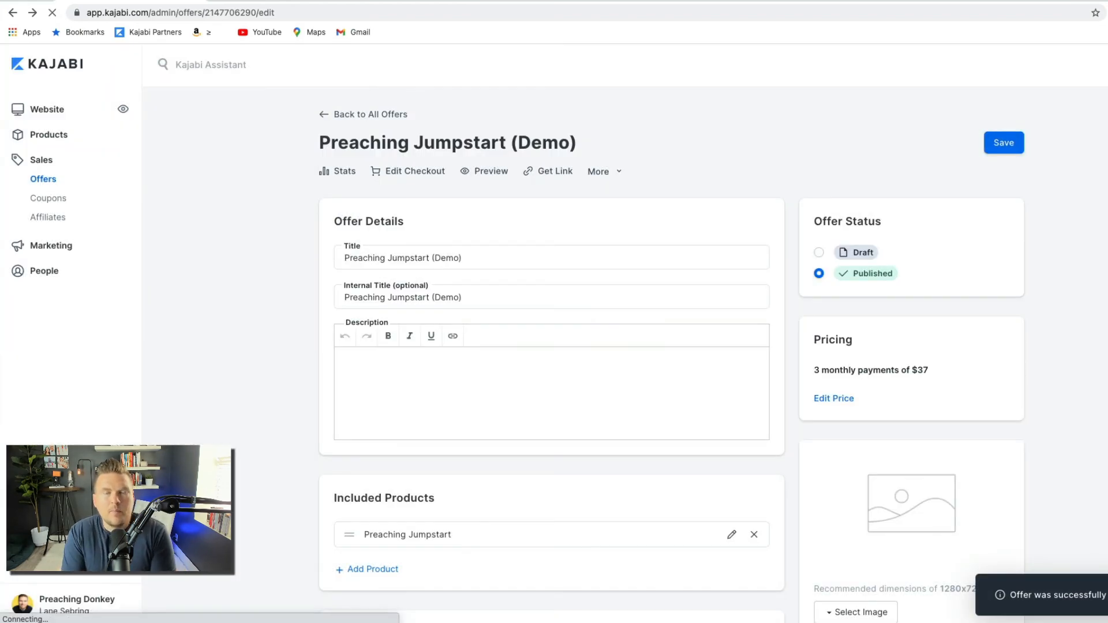